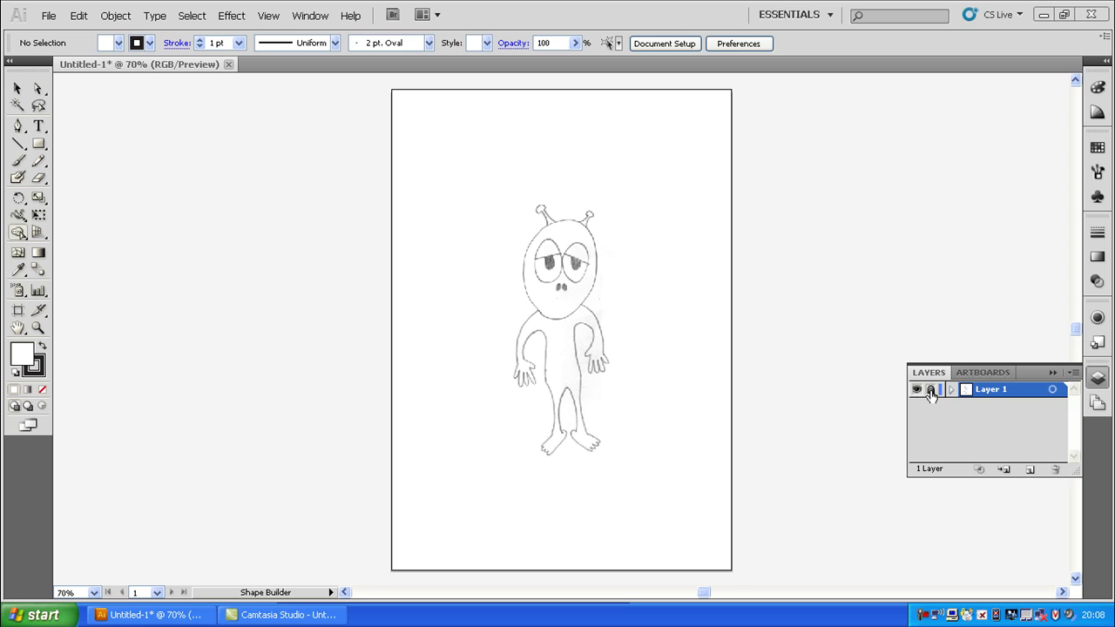
# Add Layer 2 above the locked sketch and zoom in on the alien's head
pyautogui.click(1032, 470)
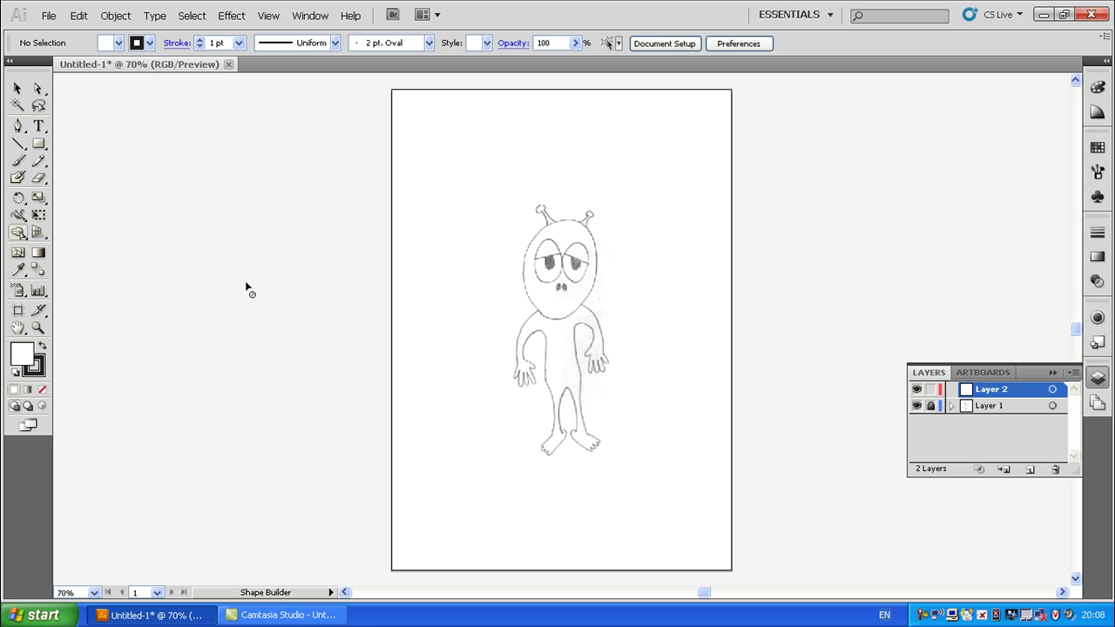
pyautogui.press('z')
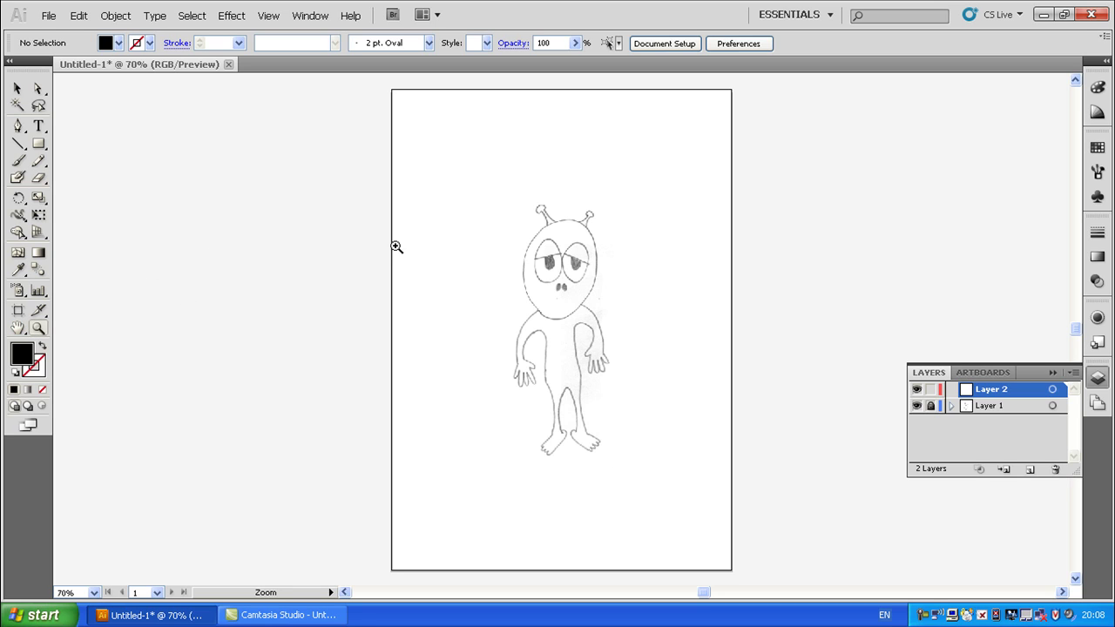
pyautogui.moveTo(503, 180); pyautogui.dragTo(628, 318)
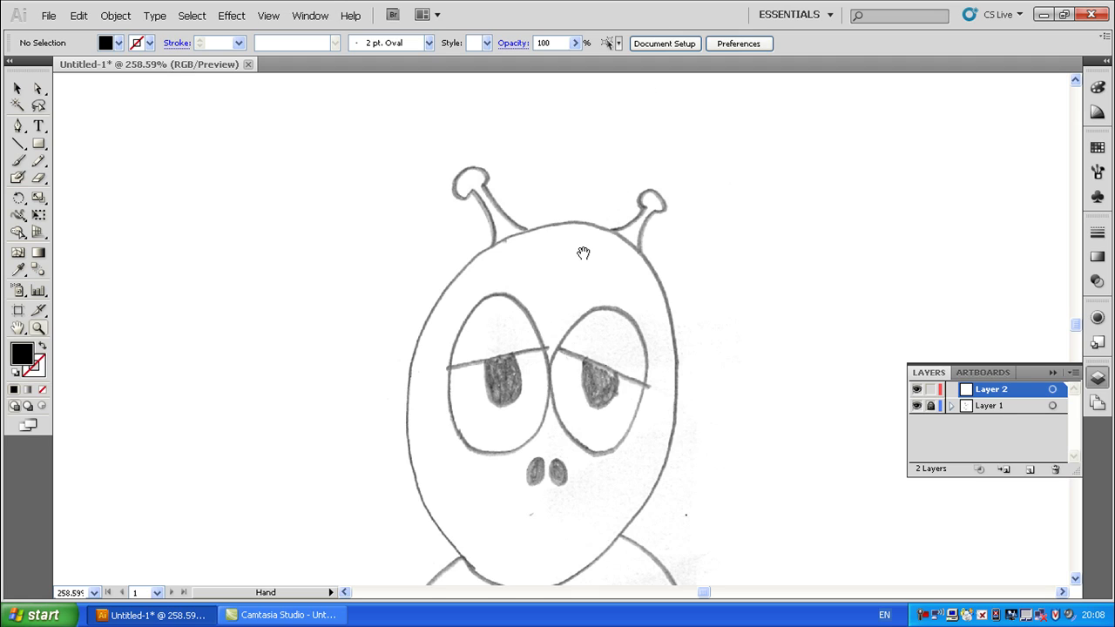
pyautogui.moveTo(583, 255)
pyautogui.mouseDown()
pyautogui.moveTo(521, 203)
pyautogui.moveTo(601, 178)
pyautogui.moveTo(609, 227)
pyautogui.mouseUp()
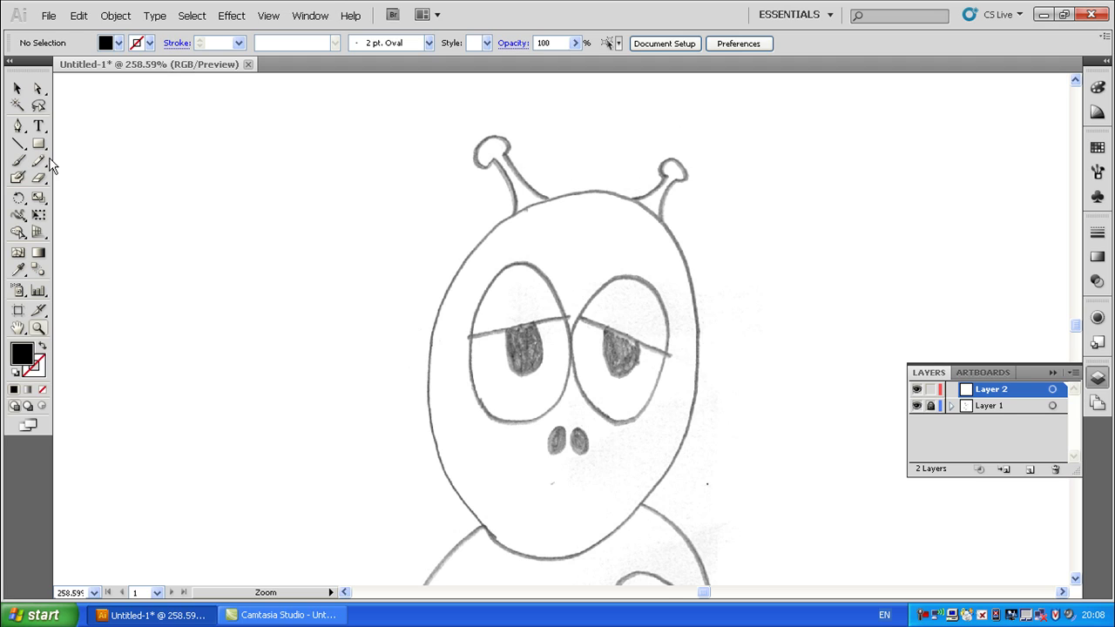
pyautogui.click(18, 127)
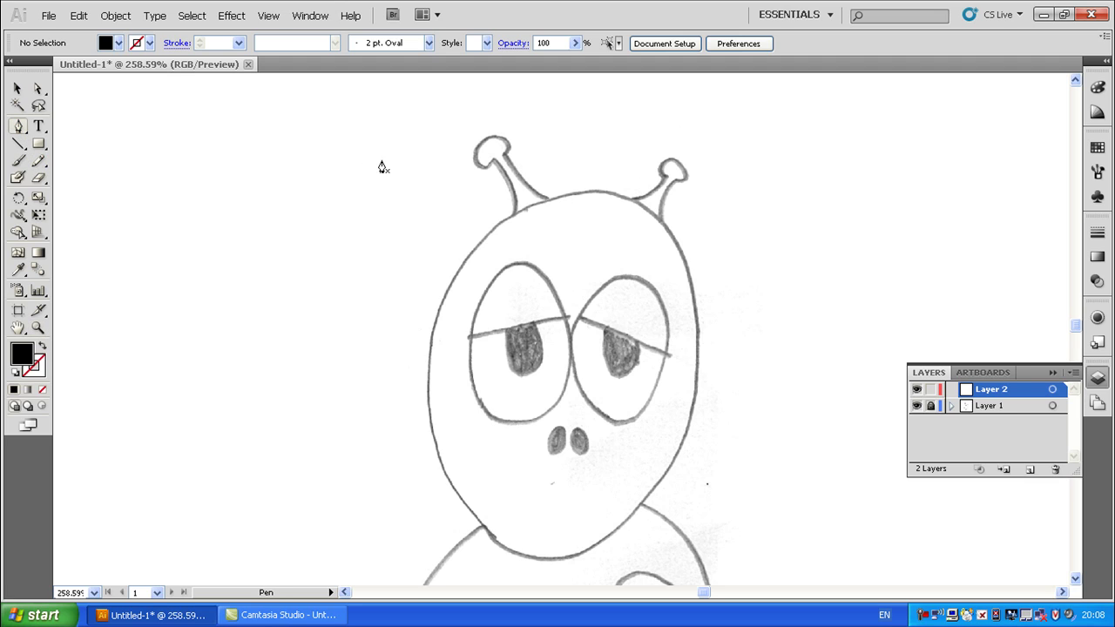
# Trace the left antenna stalk as a closed curved path with no fill and black stroke
pyautogui.click(548, 201)
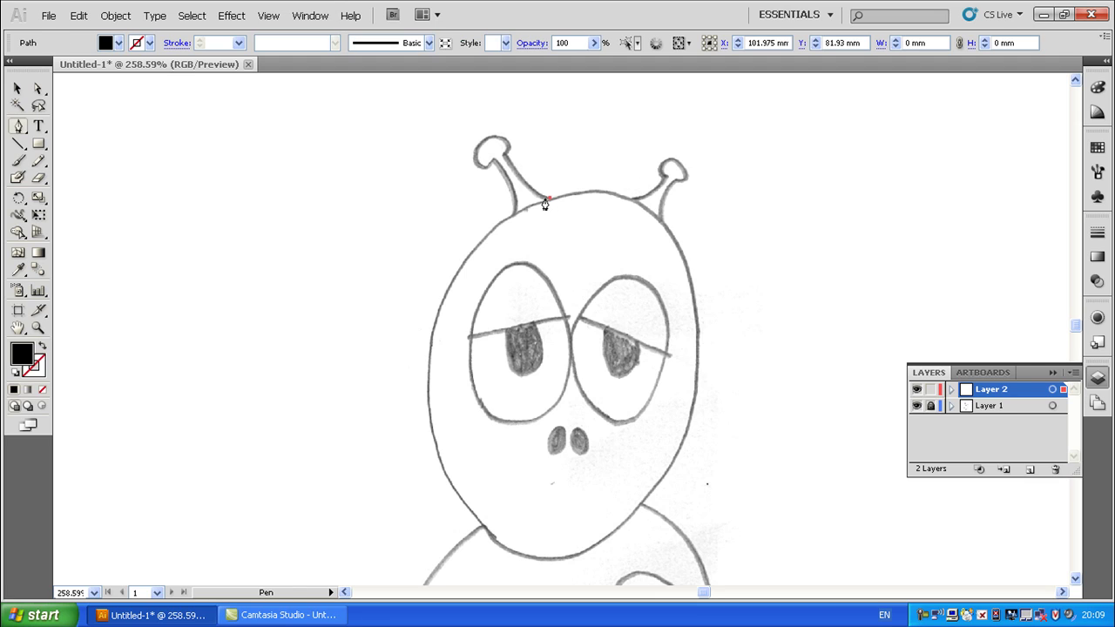
pyautogui.click(505, 154)
pyautogui.moveTo(501, 153); pyautogui.dragTo(491, 122)
pyautogui.moveTo(492, 122)
pyautogui.mouseDown()
pyautogui.moveTo(531, 142)
pyautogui.moveTo(489, 117)
pyautogui.mouseUp()
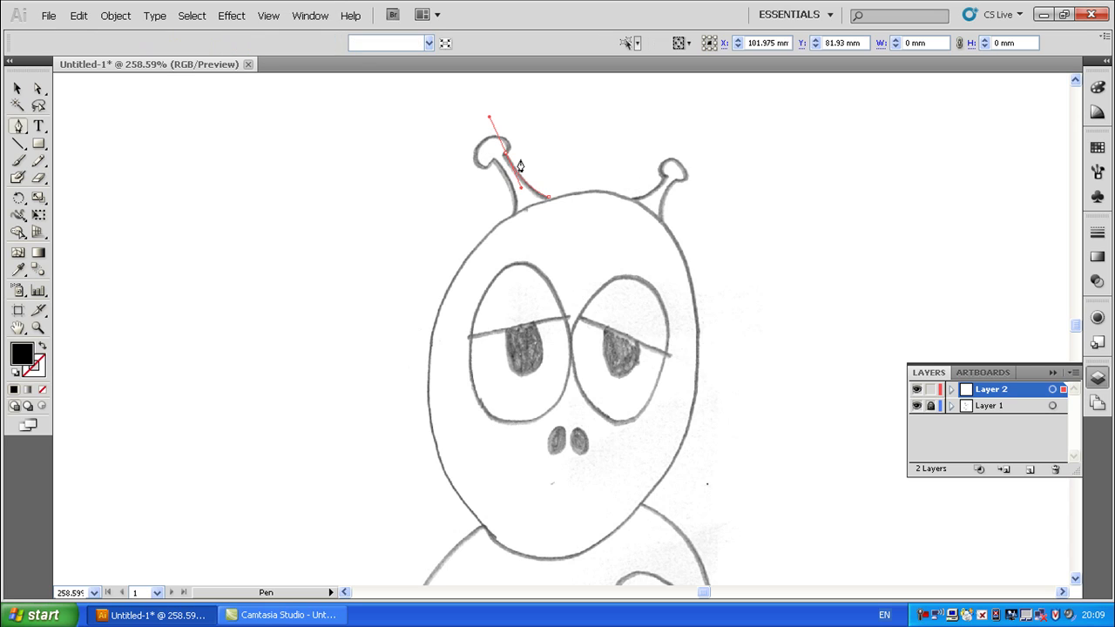
pyautogui.click(506, 155)
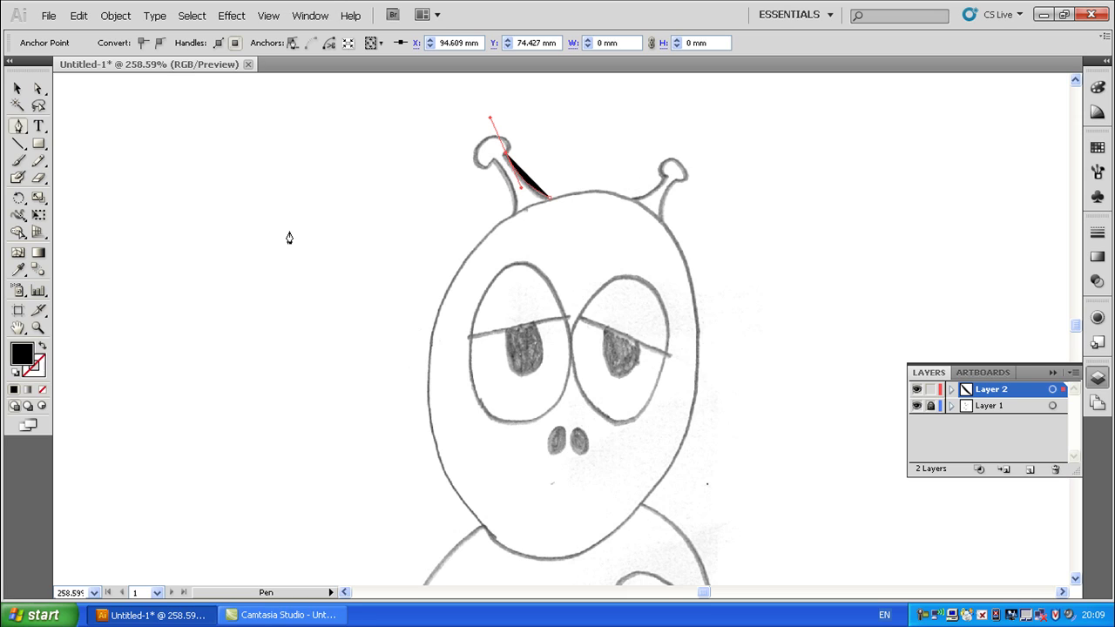
pyautogui.click(43, 349)
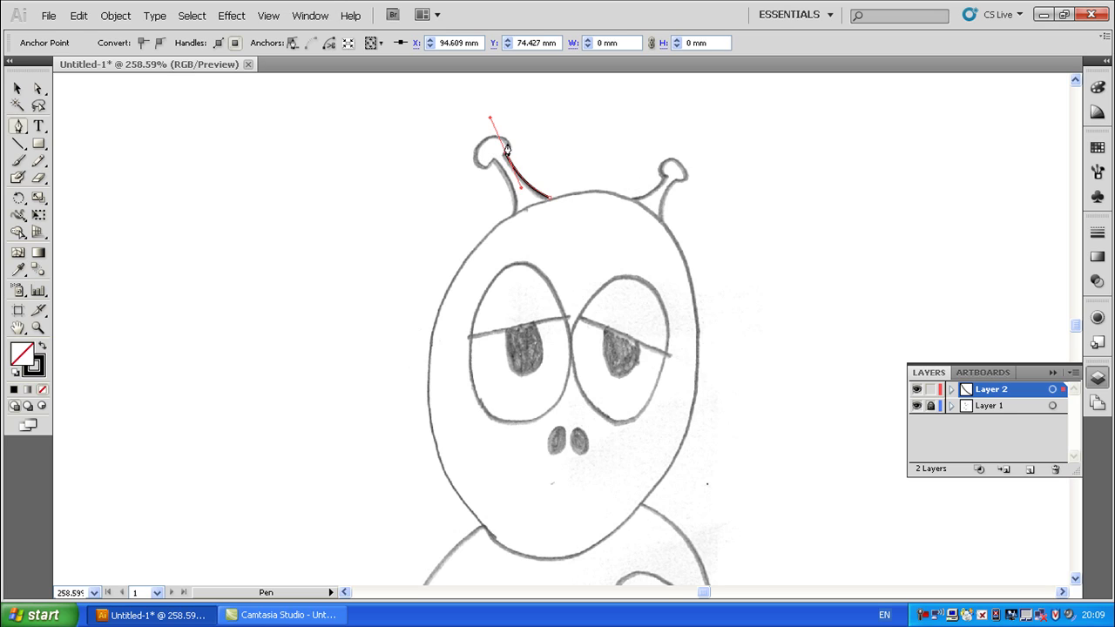
# Redraw the antenna outline around its rounded tip and down to its base
pyautogui.moveTo(488, 144)
pyautogui.mouseDown()
pyautogui.moveTo(471, 145)
pyautogui.moveTo(507, 168)
pyautogui.moveTo(502, 148)
pyautogui.mouseUp()
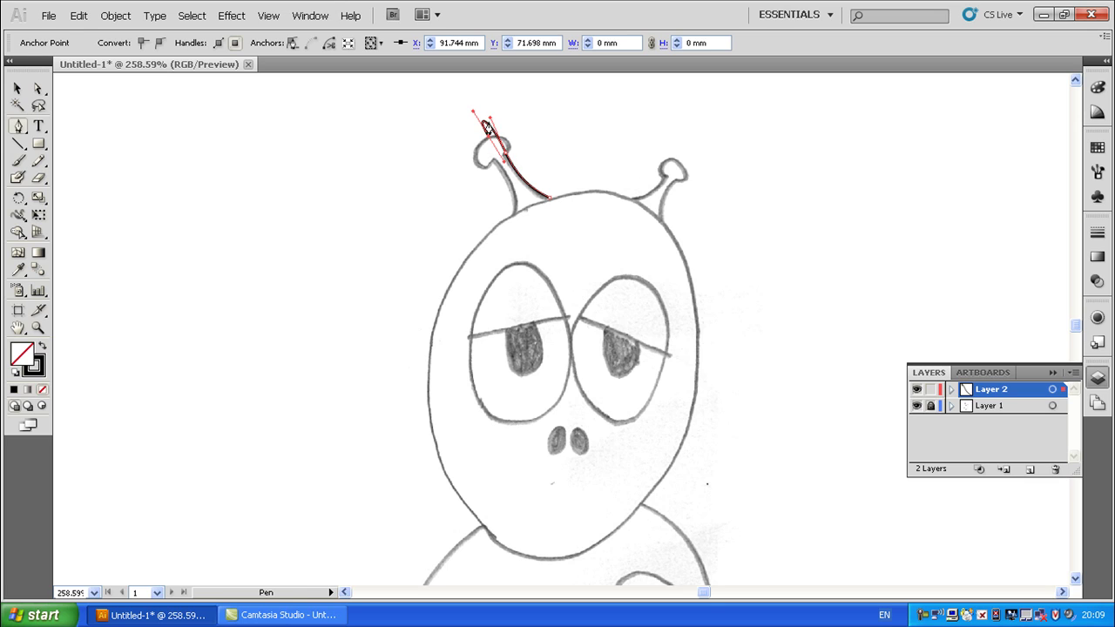
pyautogui.hotkey('ctrl', 'z')
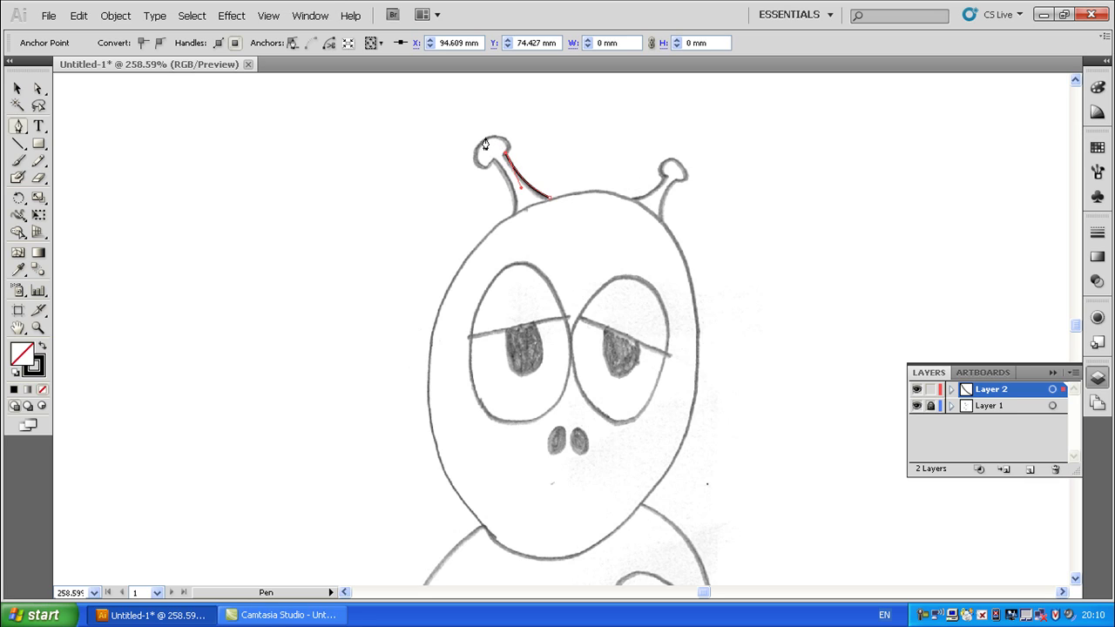
pyautogui.moveTo(485, 142)
pyautogui.mouseDown()
pyautogui.moveTo(456, 151)
pyautogui.moveTo(493, 161)
pyautogui.moveTo(517, 148)
pyautogui.moveTo(506, 135)
pyautogui.mouseUp()
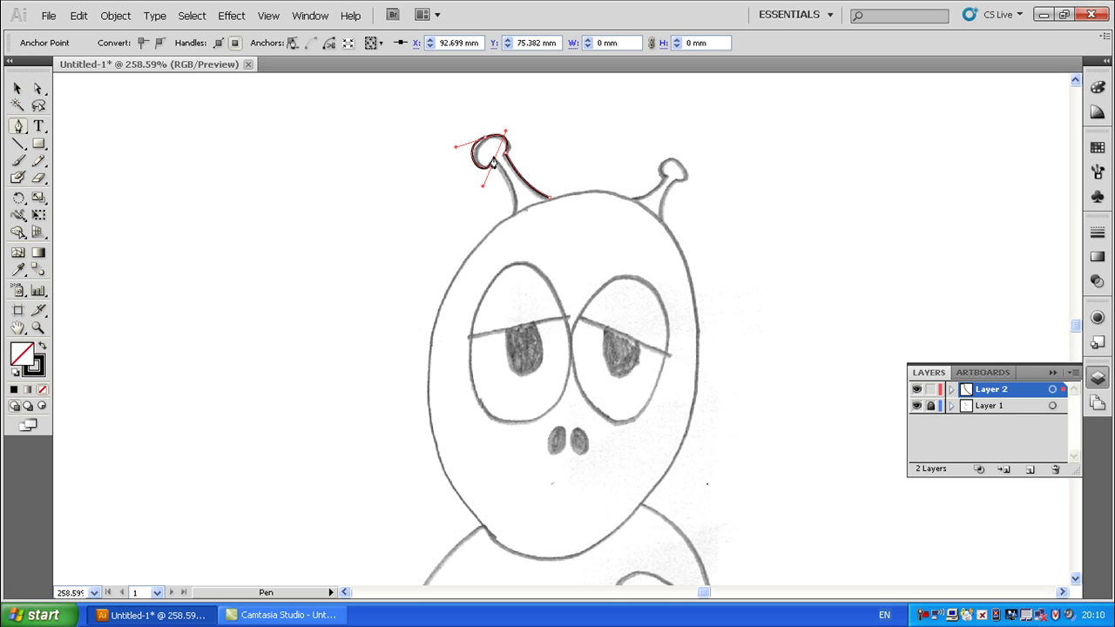
pyautogui.click(492, 161)
pyautogui.moveTo(512, 216); pyautogui.dragTo(498, 231)
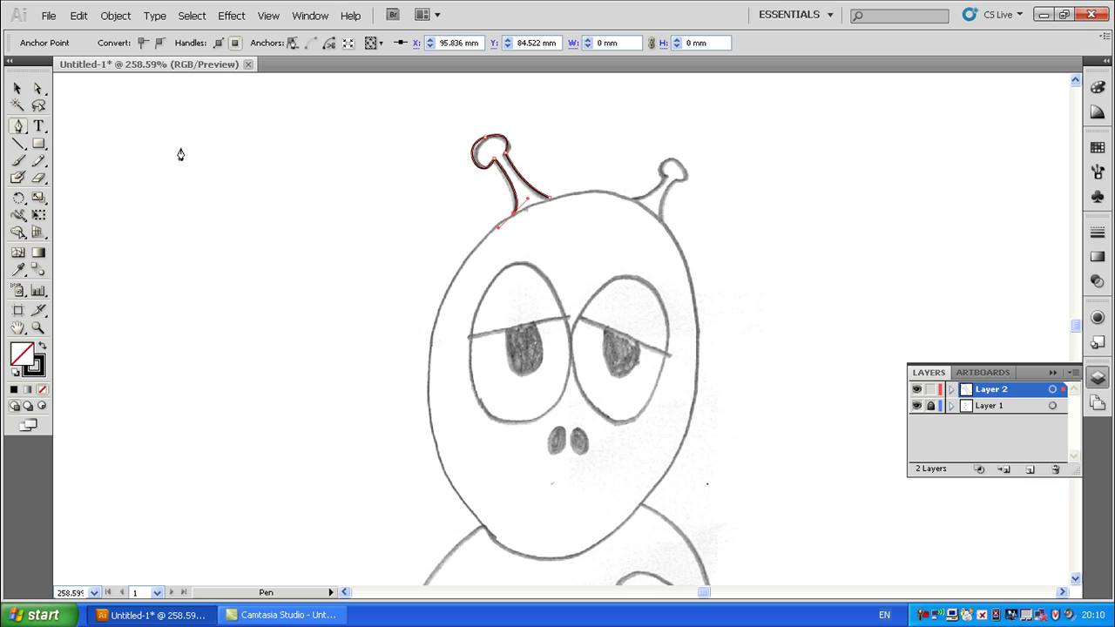
# Close the antenna outline at its base and deselect it
pyautogui.click(15, 89)
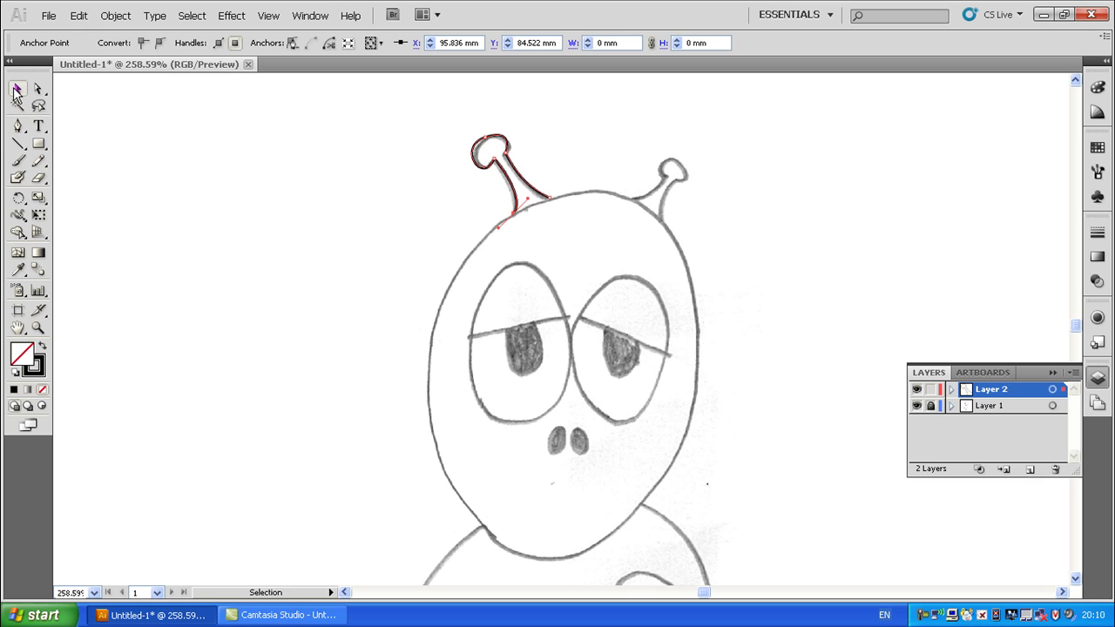
pyautogui.click(259, 183)
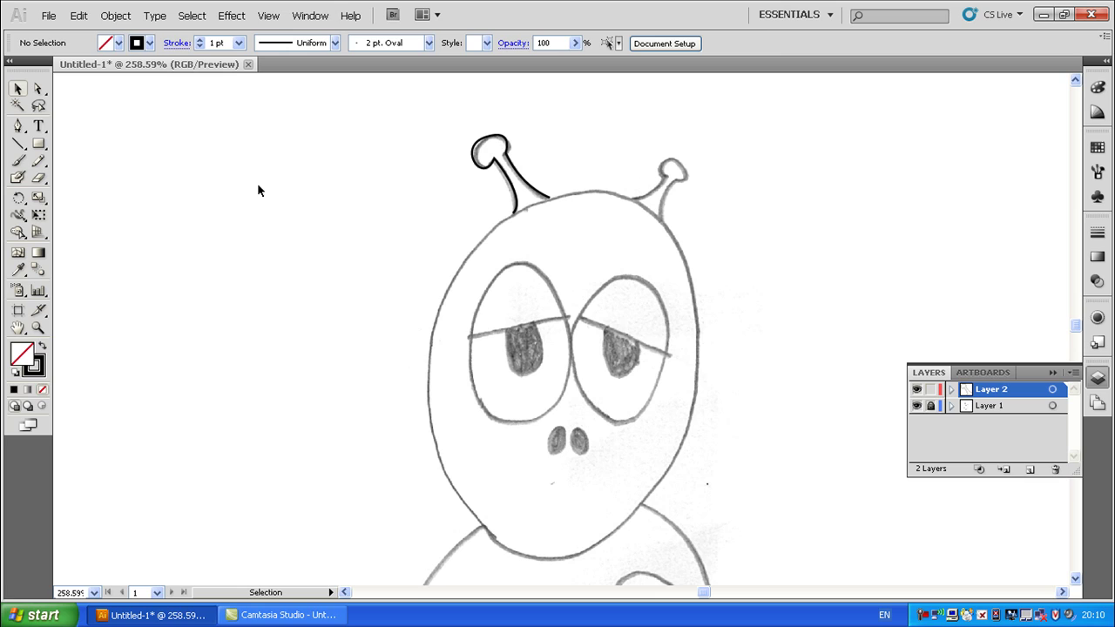
pyautogui.click(17, 125)
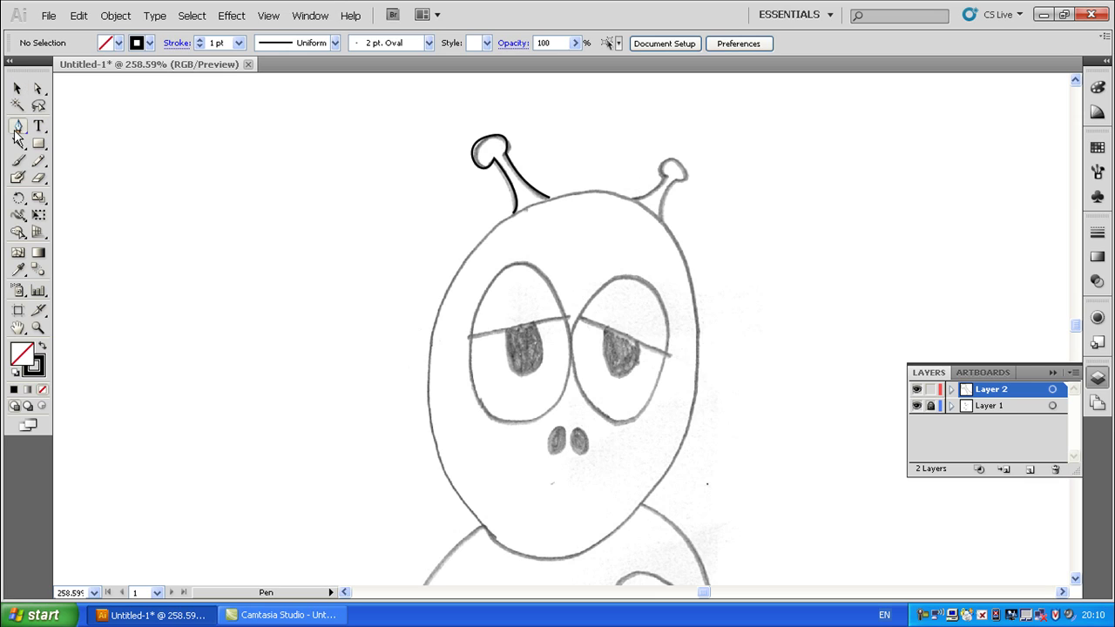
pyautogui.click(514, 216)
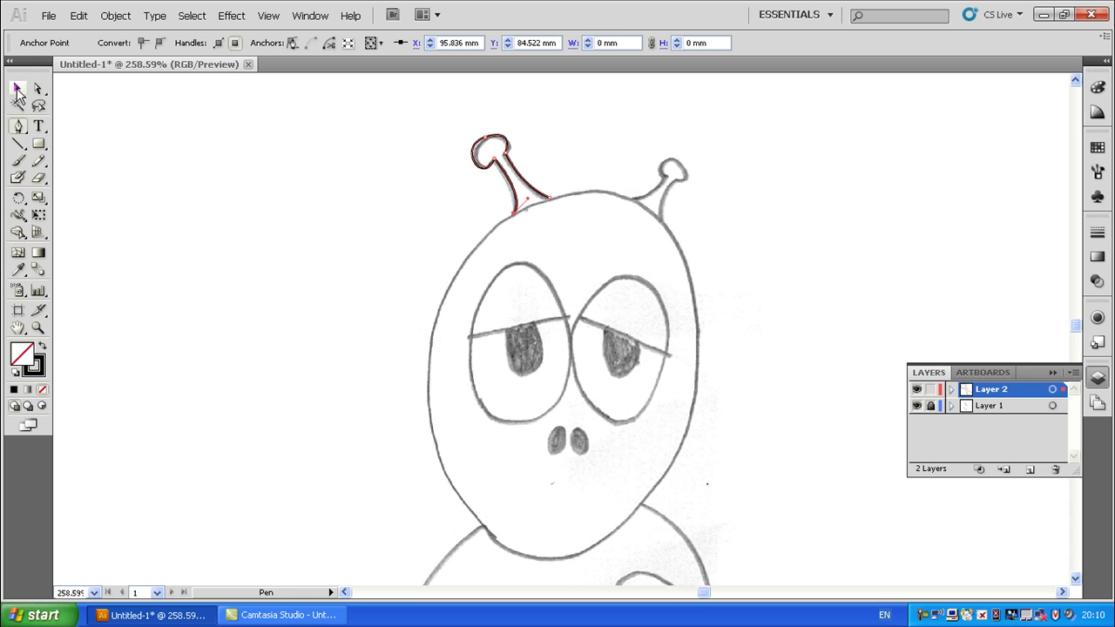
pyautogui.click(17, 90)
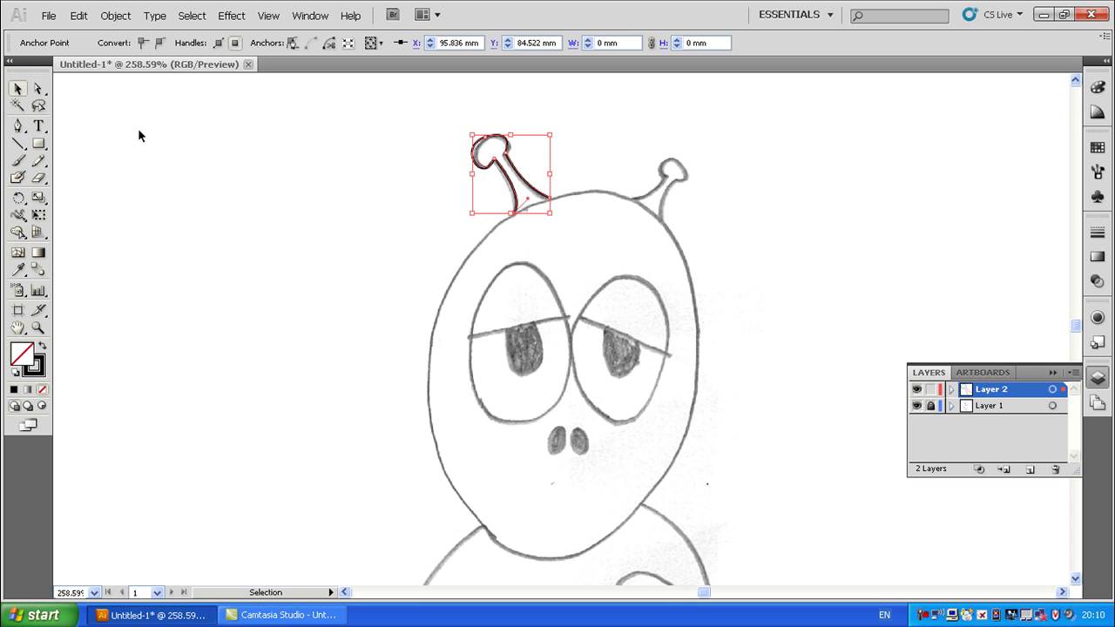
pyautogui.hotkey('ctrl', 'shift', 'a')
pyautogui.click(18, 126)
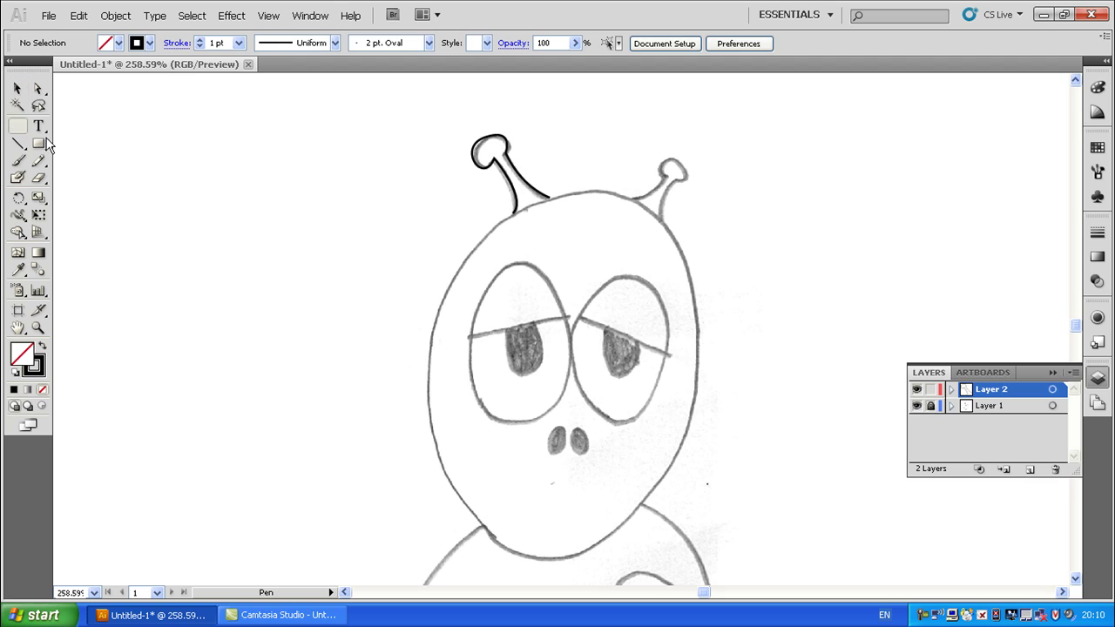
# Trace the oval head with curved anchors over the top, right side, bottom and left, then deselect
pyautogui.click(428, 356)
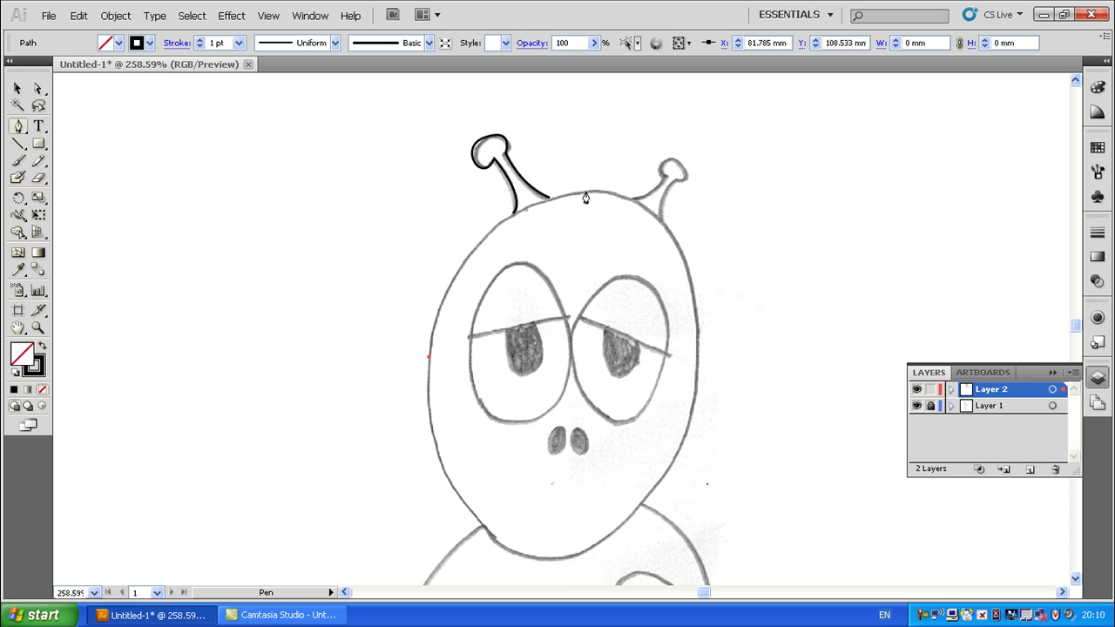
pyautogui.moveTo(584, 192); pyautogui.dragTo(724, 186)
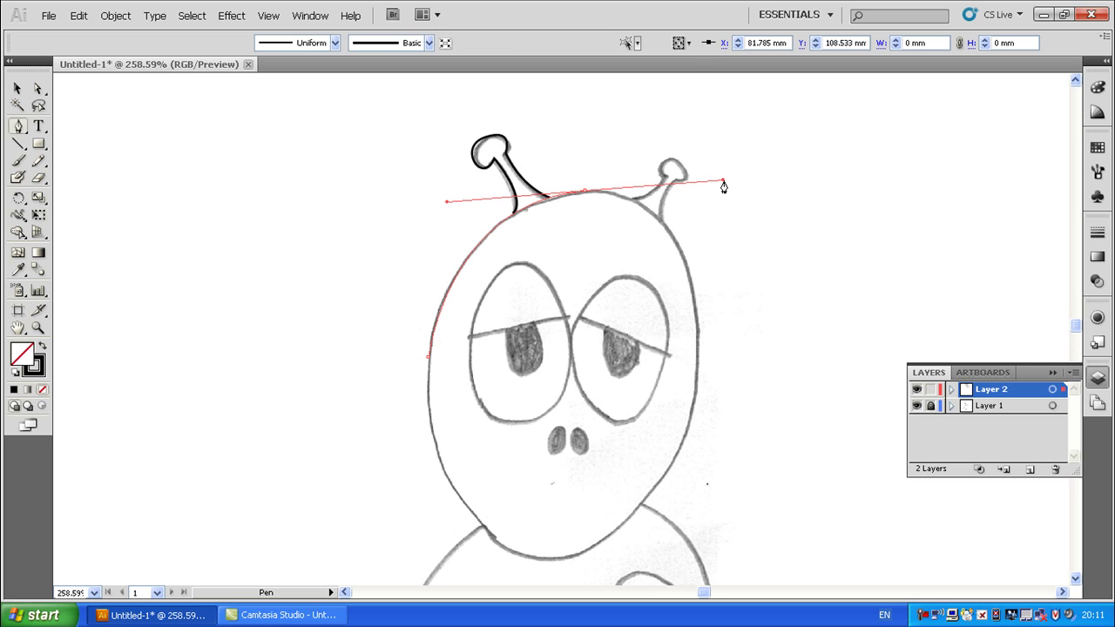
pyautogui.click(581, 194)
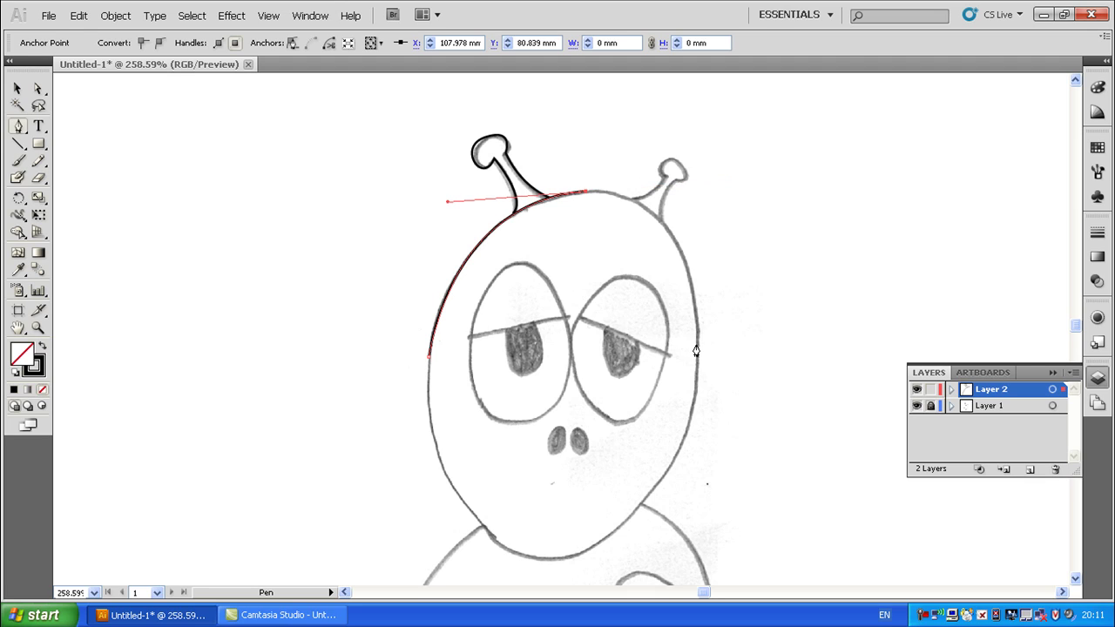
pyautogui.moveTo(696, 351); pyautogui.dragTo(696, 362)
pyautogui.moveTo(691, 423); pyautogui.dragTo(693, 510)
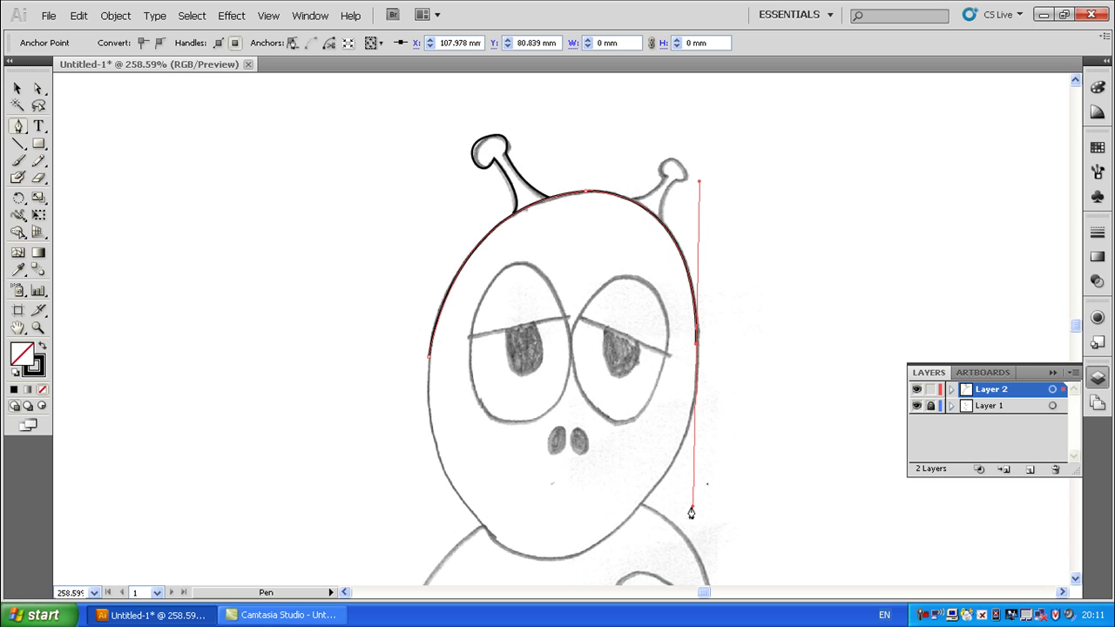
pyautogui.click(694, 347)
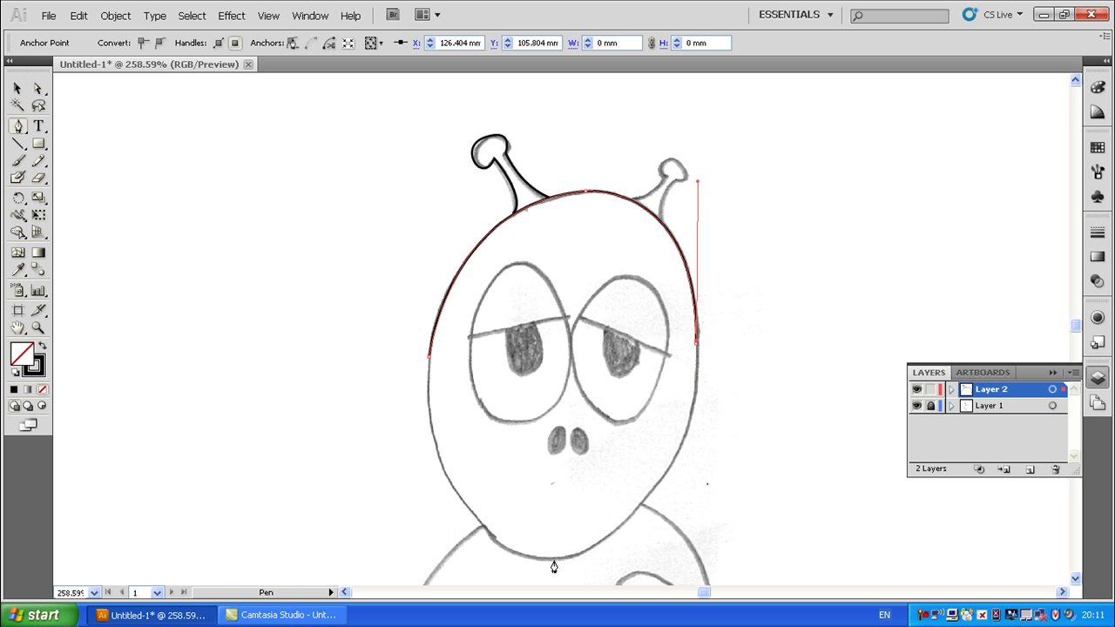
pyautogui.moveTo(553, 560); pyautogui.dragTo(520, 567)
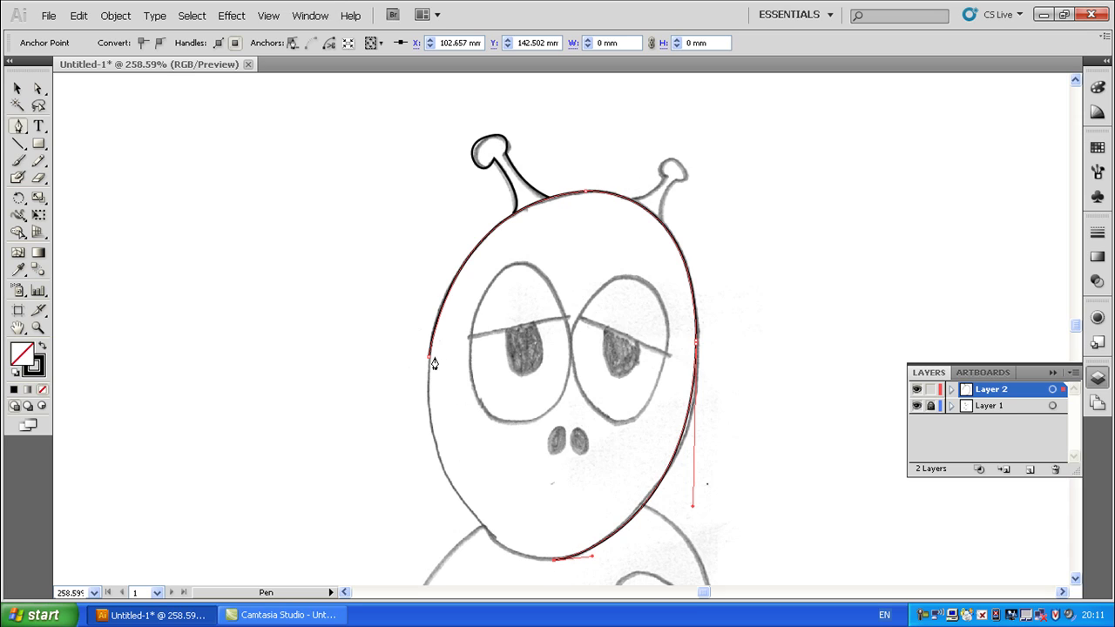
pyautogui.moveTo(428, 357); pyautogui.dragTo(427, 166)
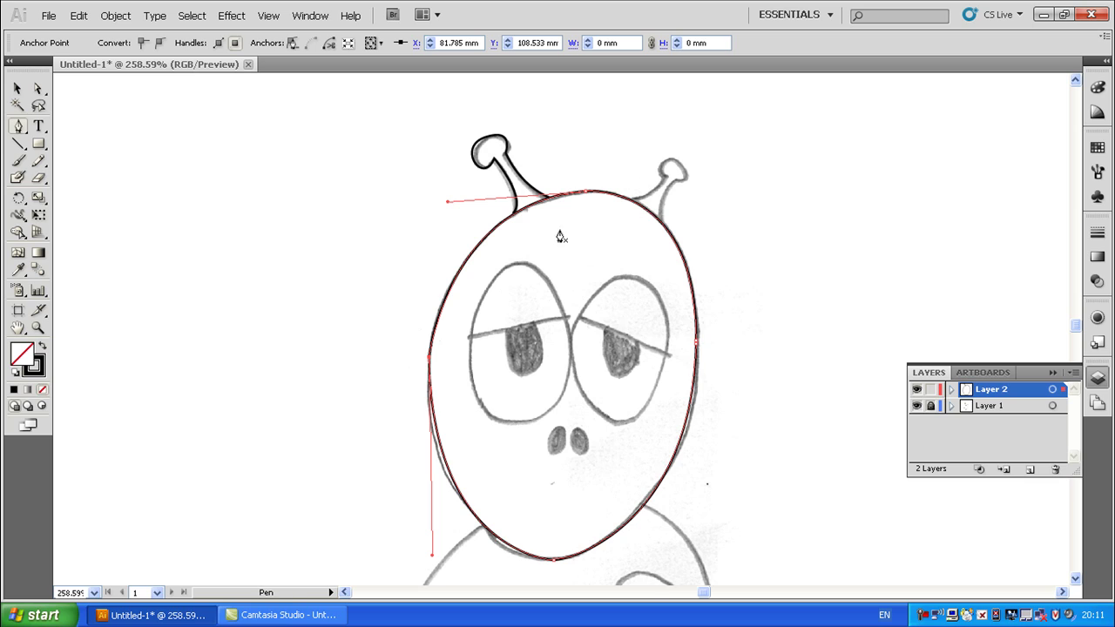
pyautogui.click(17, 88)
pyautogui.click(176, 212)
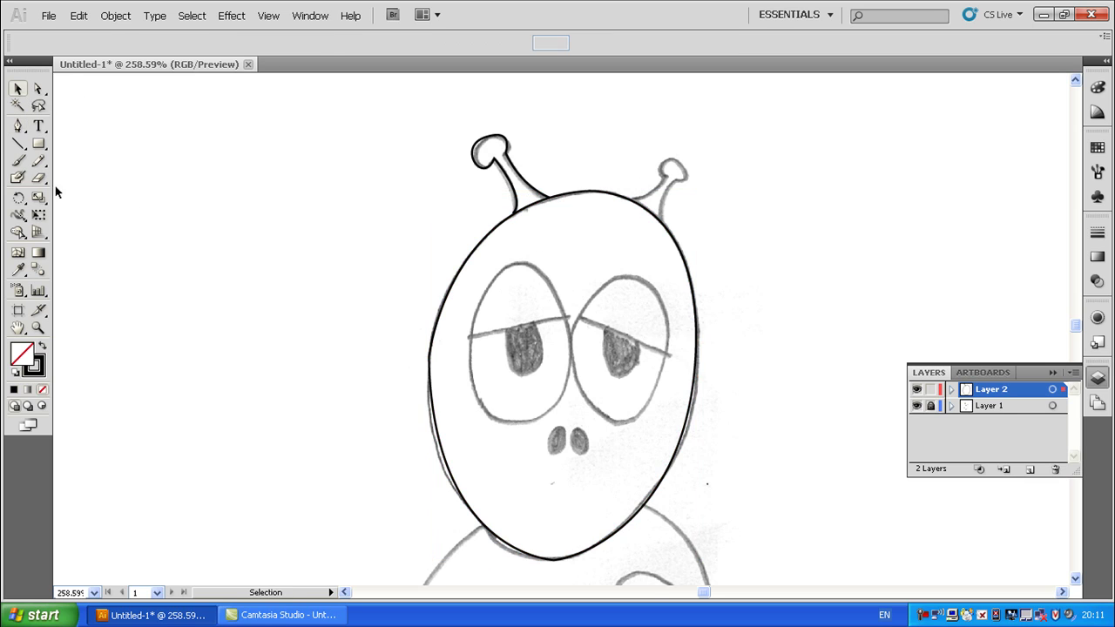
# Trace the left eye oval with curved anchors and close the path at its top
pyautogui.click(25, 131)
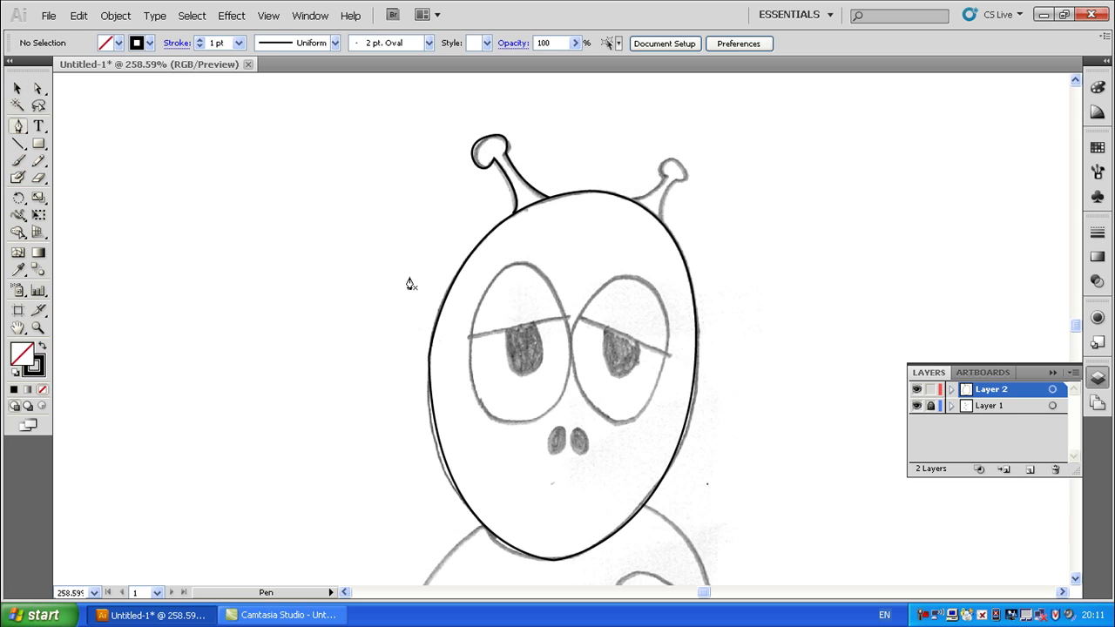
pyautogui.click(512, 262)
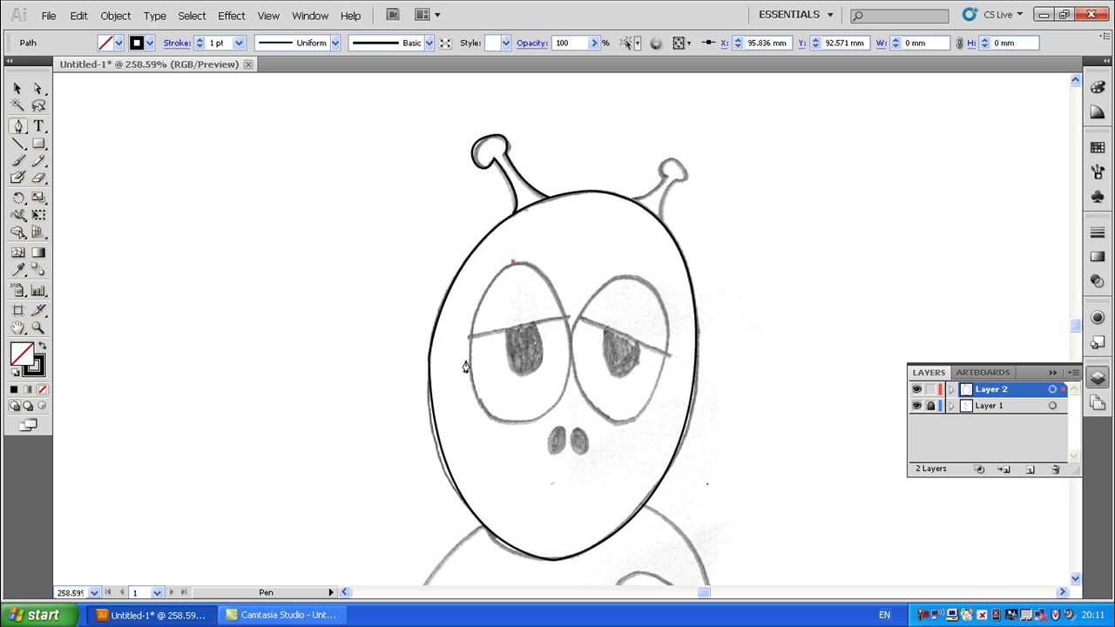
pyautogui.moveTo(470, 357); pyautogui.dragTo(471, 410)
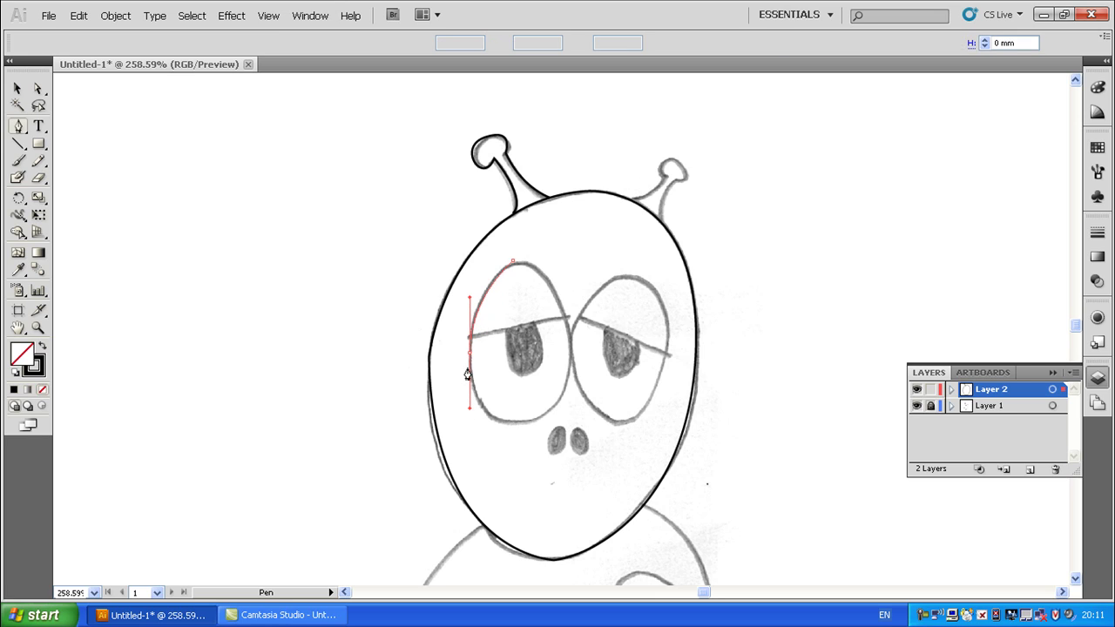
pyautogui.click(519, 423)
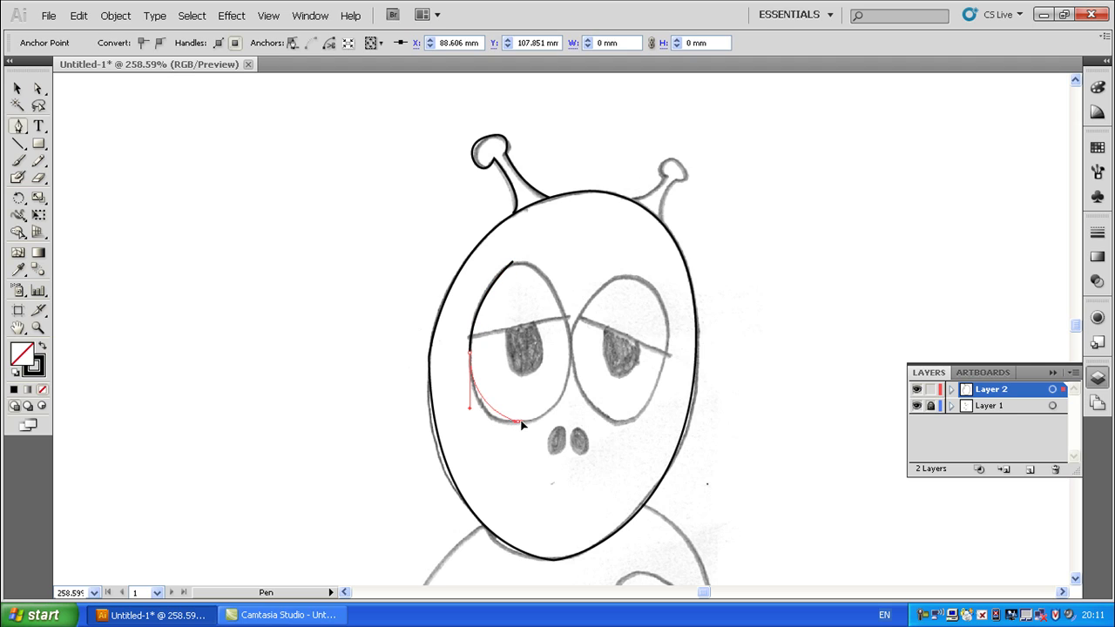
pyautogui.moveTo(527, 420); pyautogui.dragTo(534, 425)
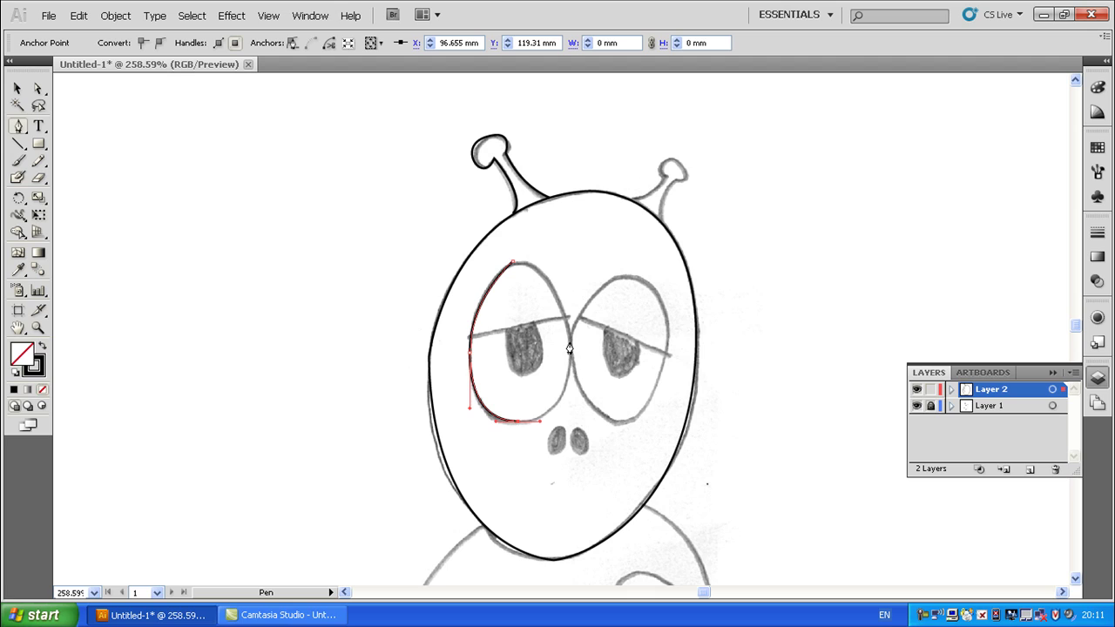
pyautogui.moveTo(569, 349); pyautogui.dragTo(564, 286)
pyautogui.click(513, 263)
# Reshape the top of the left eye to fit the sketch and deselect it
pyautogui.keyDown('ctrl'); pyautogui.click(513, 264); pyautogui.keyUp('ctrl')
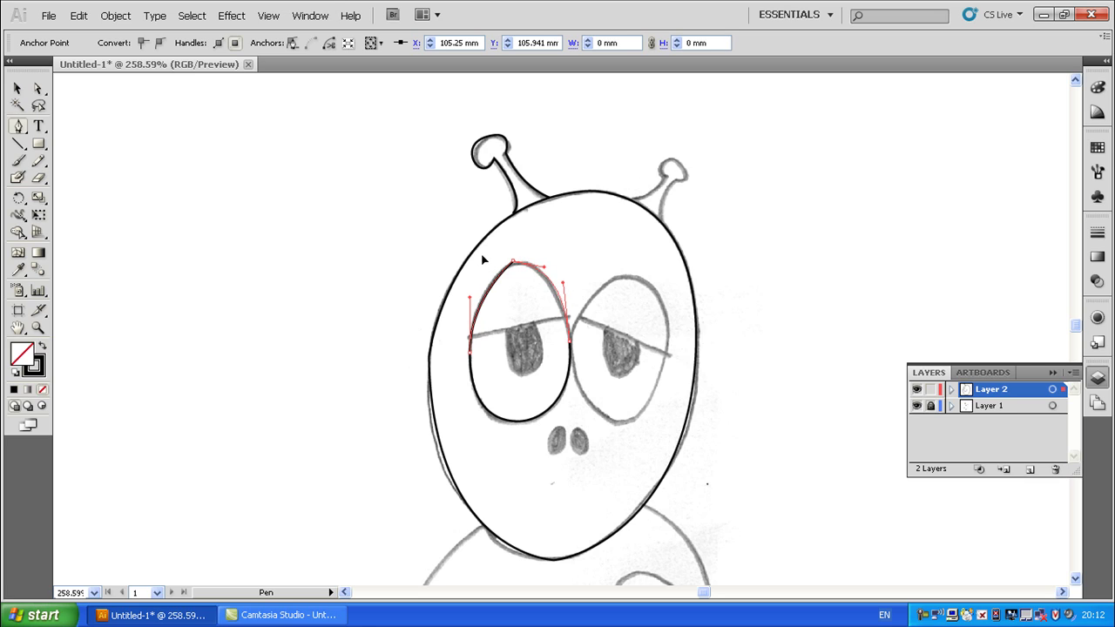
pyautogui.moveTo(484, 260); pyautogui.dragTo(491, 267)
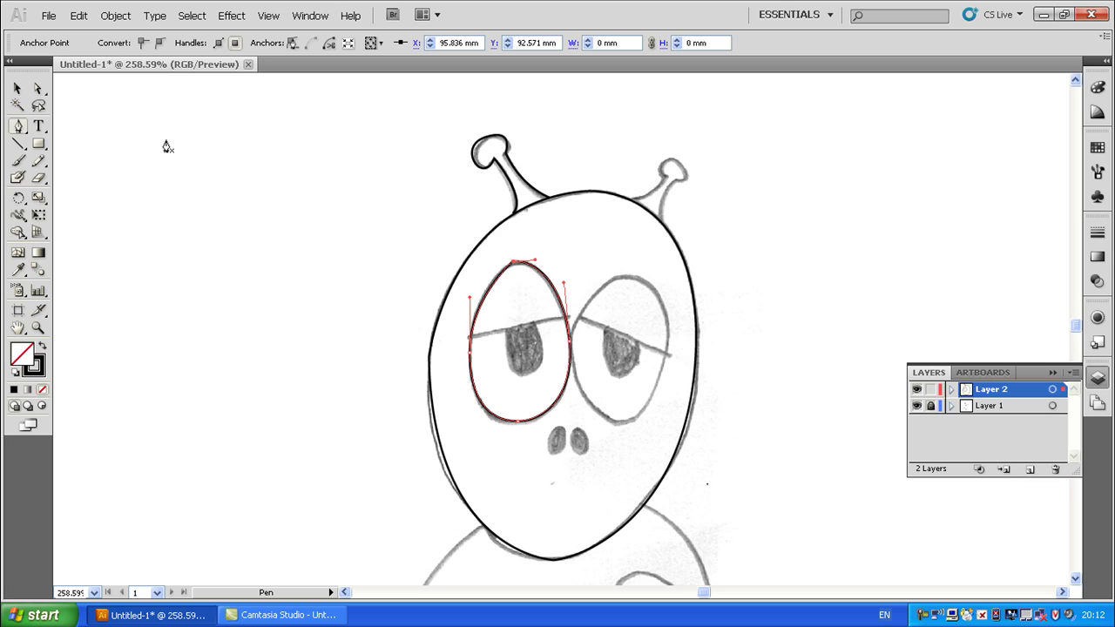
pyautogui.click(18, 90)
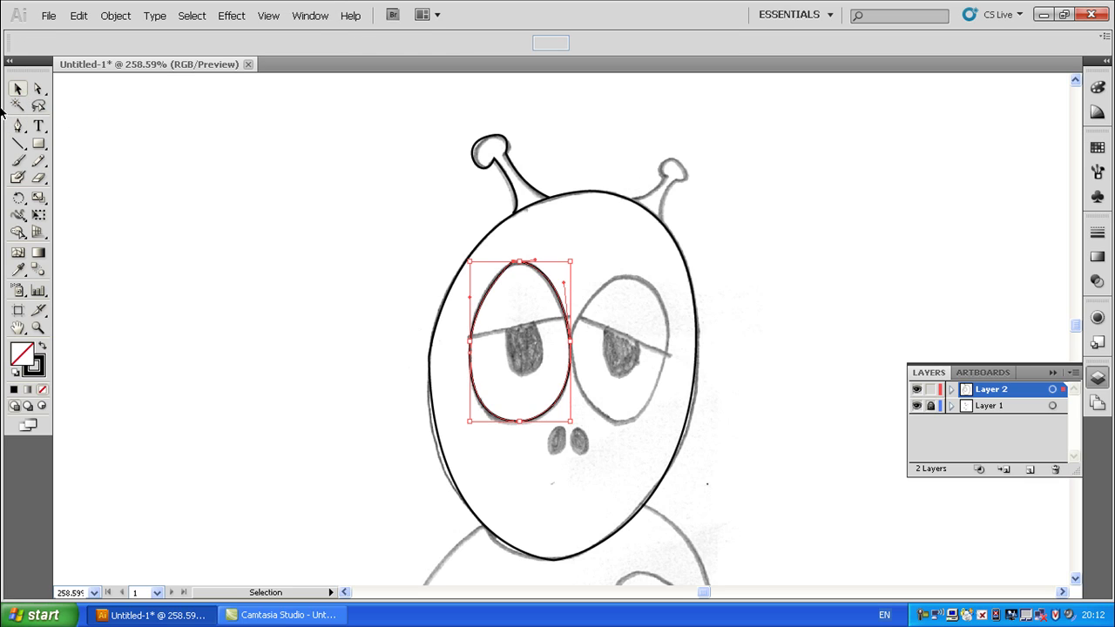
pyautogui.hotkey('ctrl', 'shift', 'a')
pyautogui.click(18, 126)
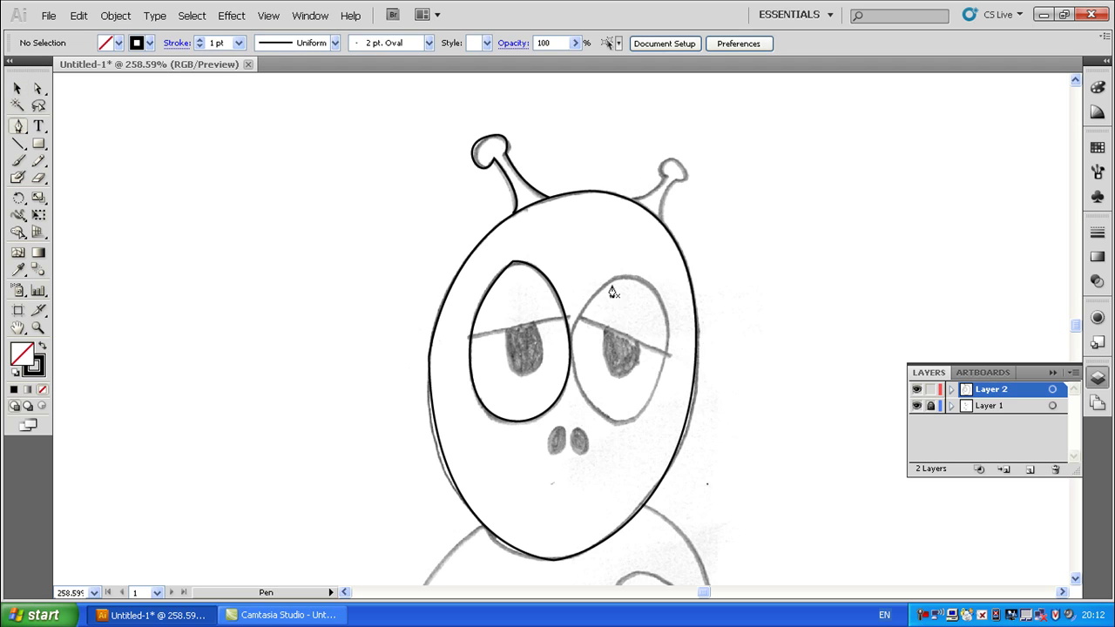
# Trace the right eye oval with curved anchors, breaking the handle between the eyes, then deselect
pyautogui.click(636, 279)
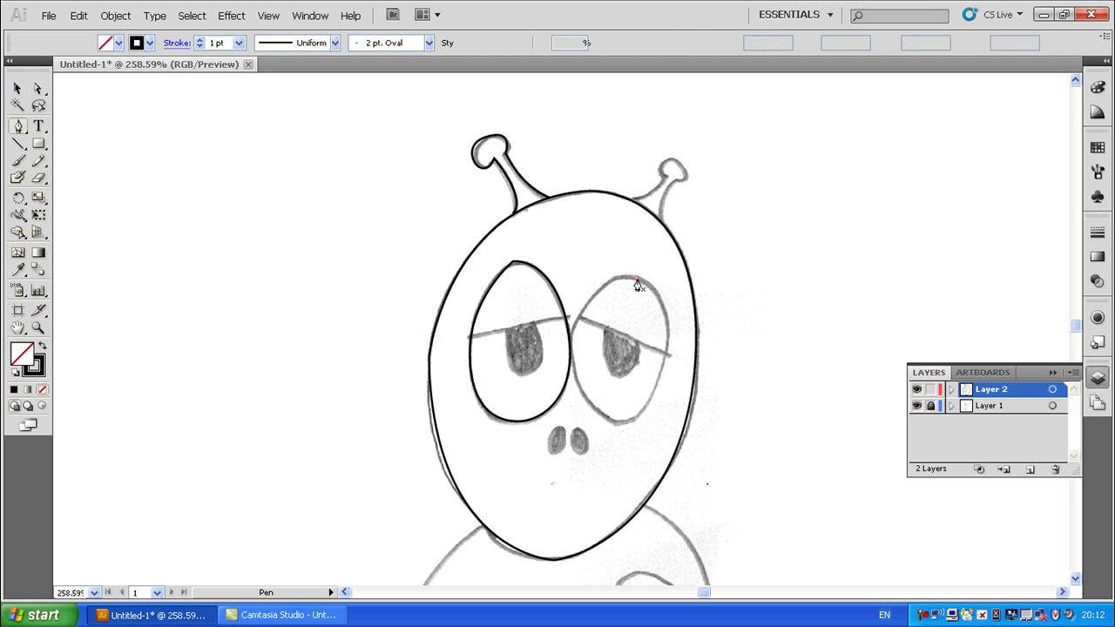
pyautogui.moveTo(666, 357); pyautogui.dragTo(660, 427)
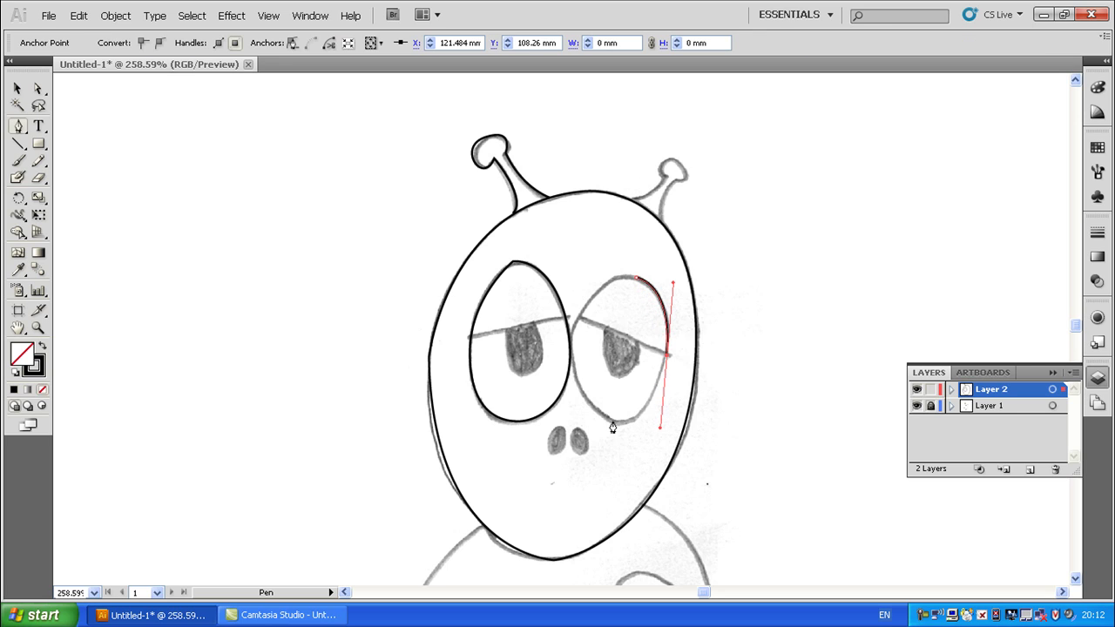
pyautogui.moveTo(617, 425); pyautogui.dragTo(605, 426)
pyautogui.moveTo(571, 334); pyautogui.dragTo(579, 271)
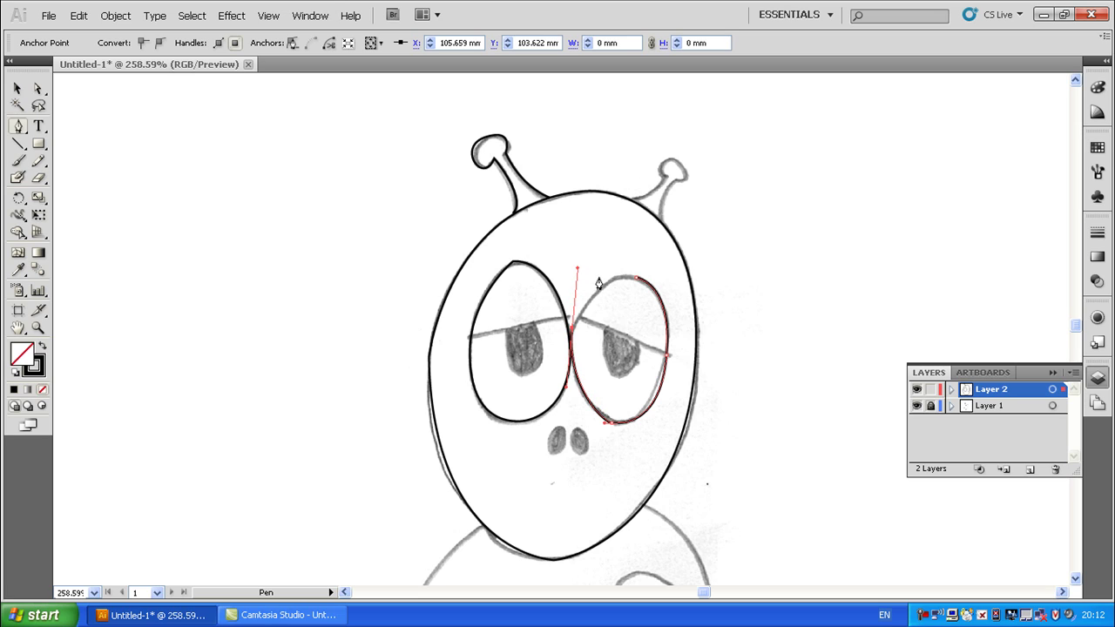
pyautogui.click(572, 334)
pyautogui.moveTo(636, 279); pyautogui.dragTo(682, 288)
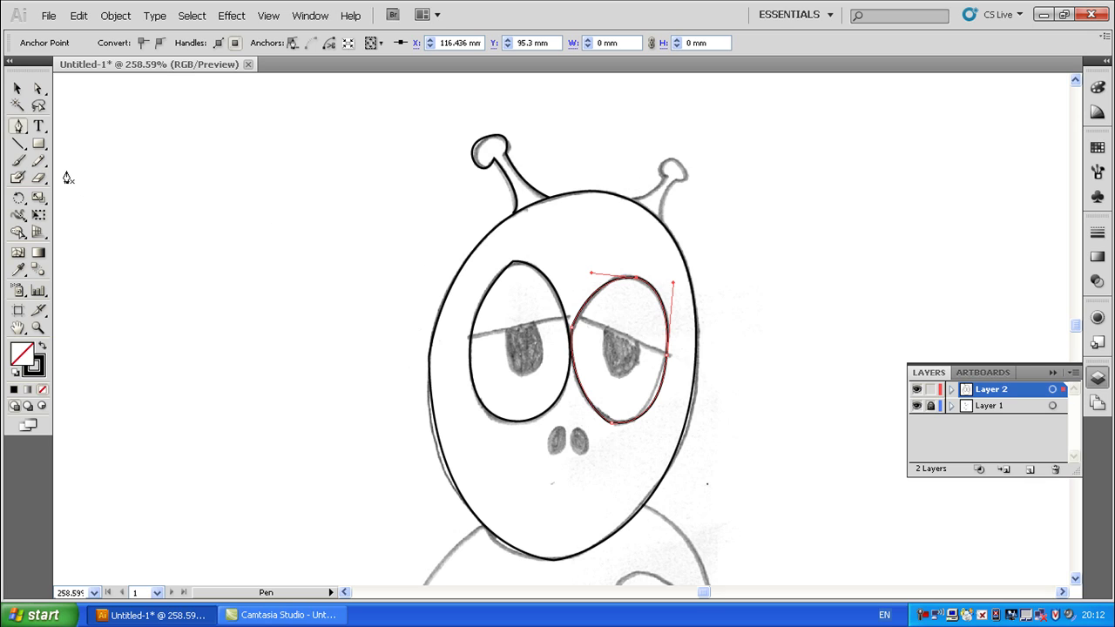
pyautogui.click(17, 88)
pyautogui.click(168, 209)
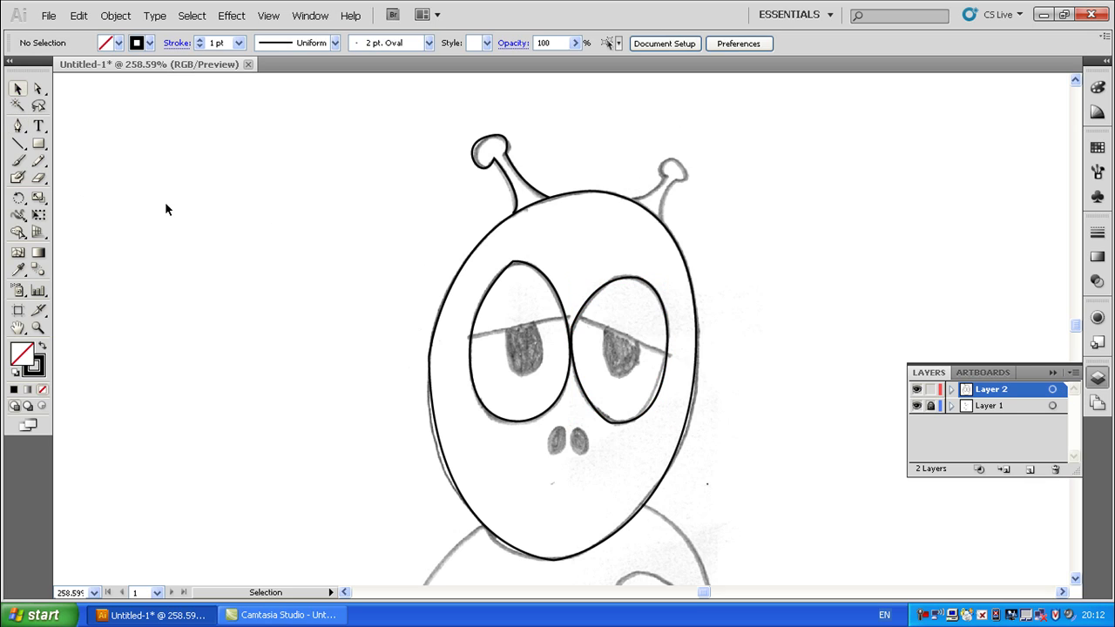
pyautogui.click(17, 125)
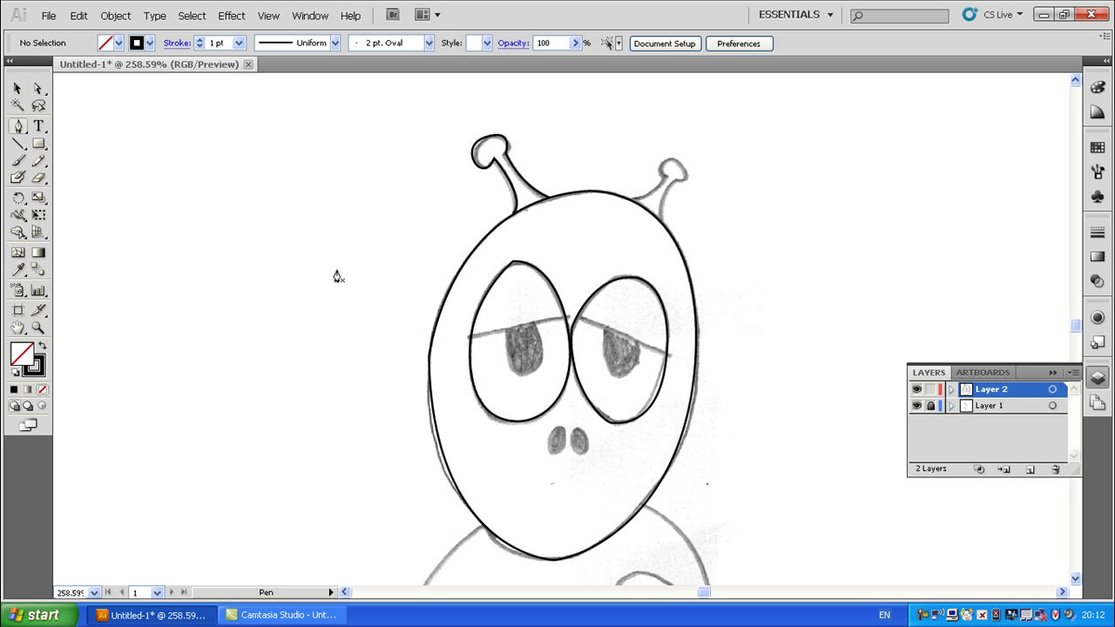
# Draw a straight eyelid line across each eye and begin the left pupil outline
pyautogui.click(471, 339)
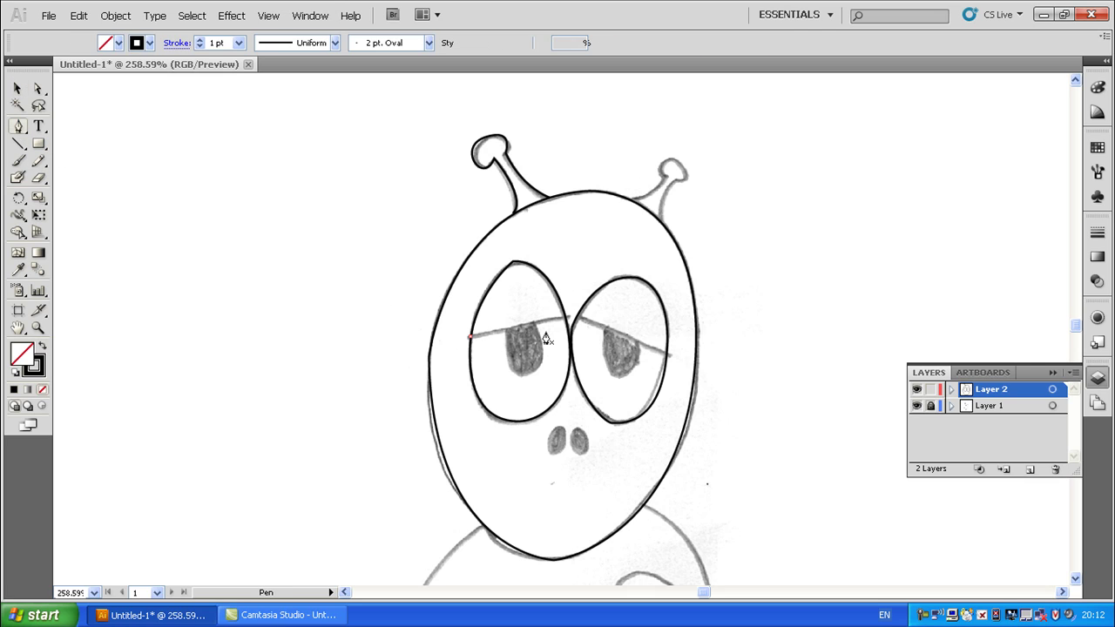
pyautogui.click(570, 323)
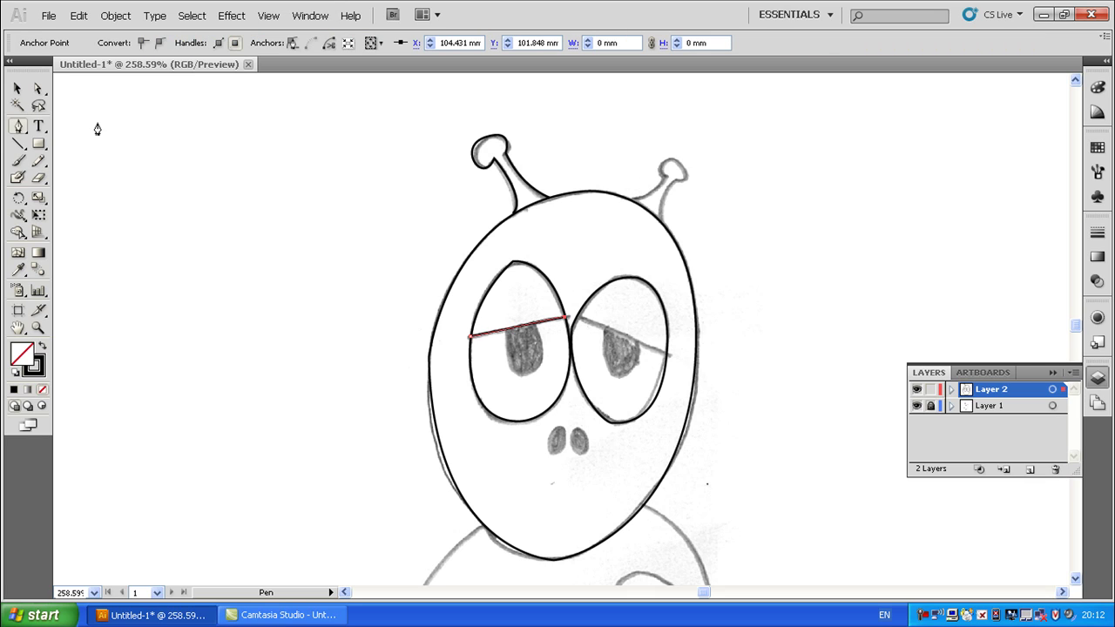
pyautogui.click(17, 88)
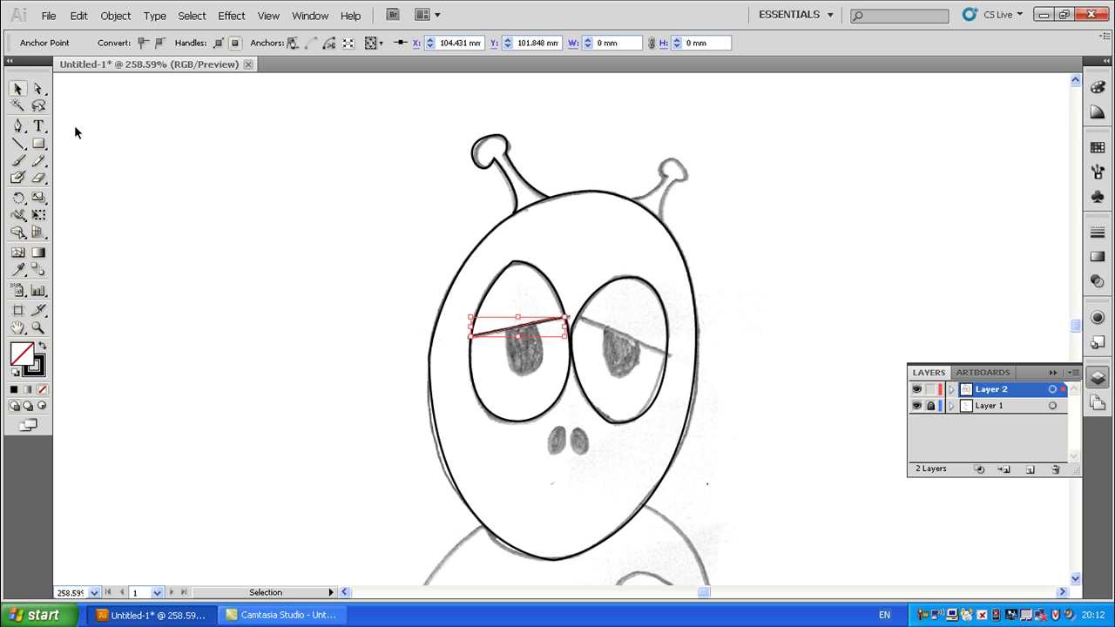
pyautogui.click(19, 129)
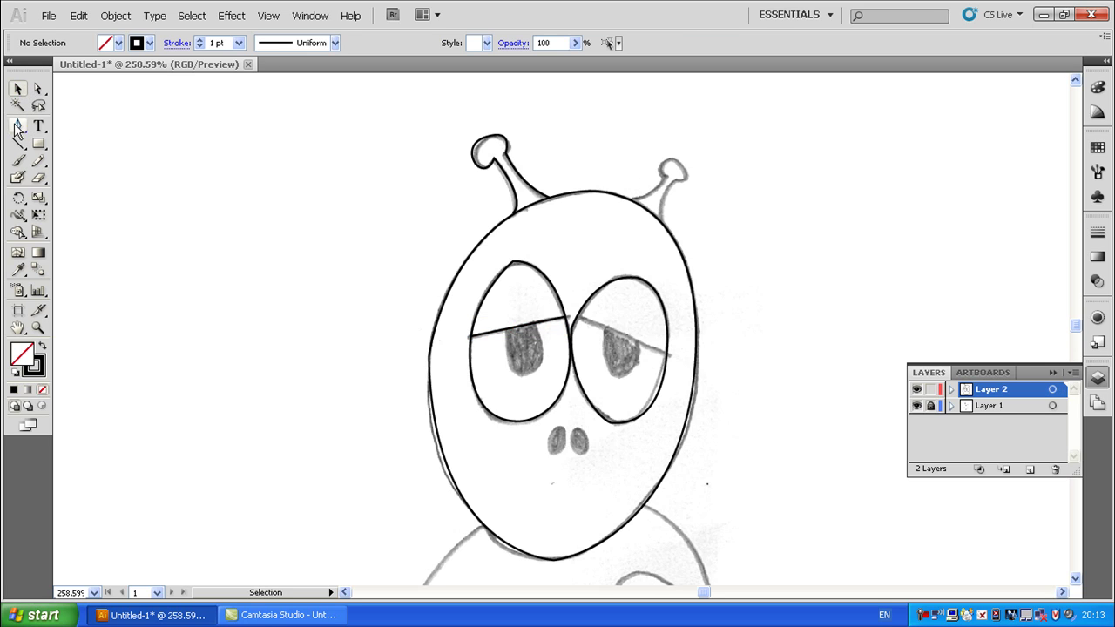
pyautogui.click(575, 317)
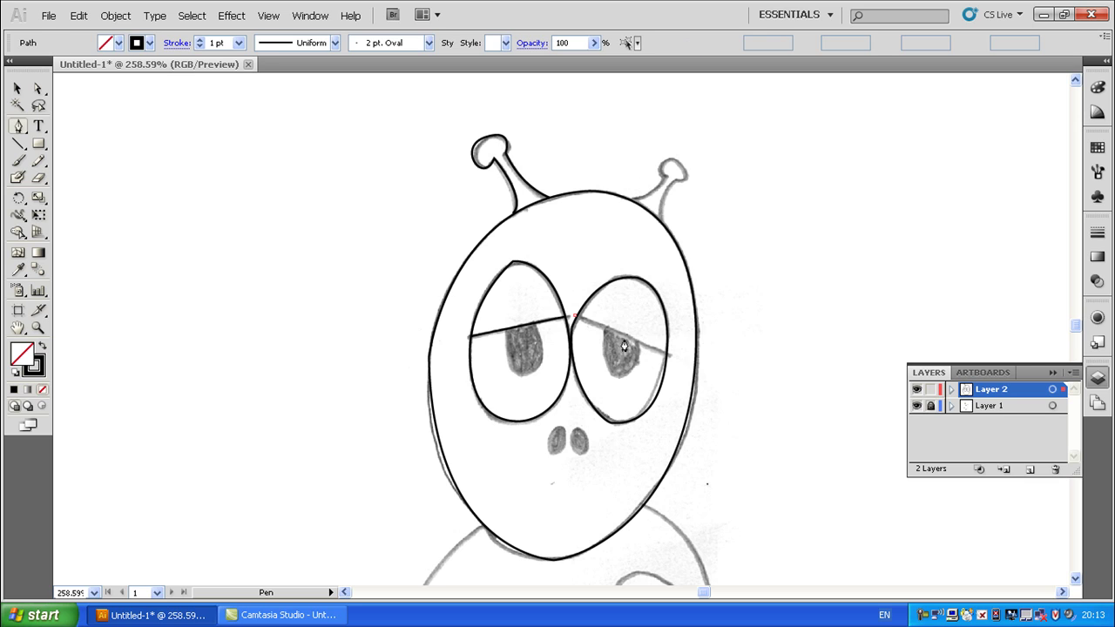
pyautogui.click(665, 355)
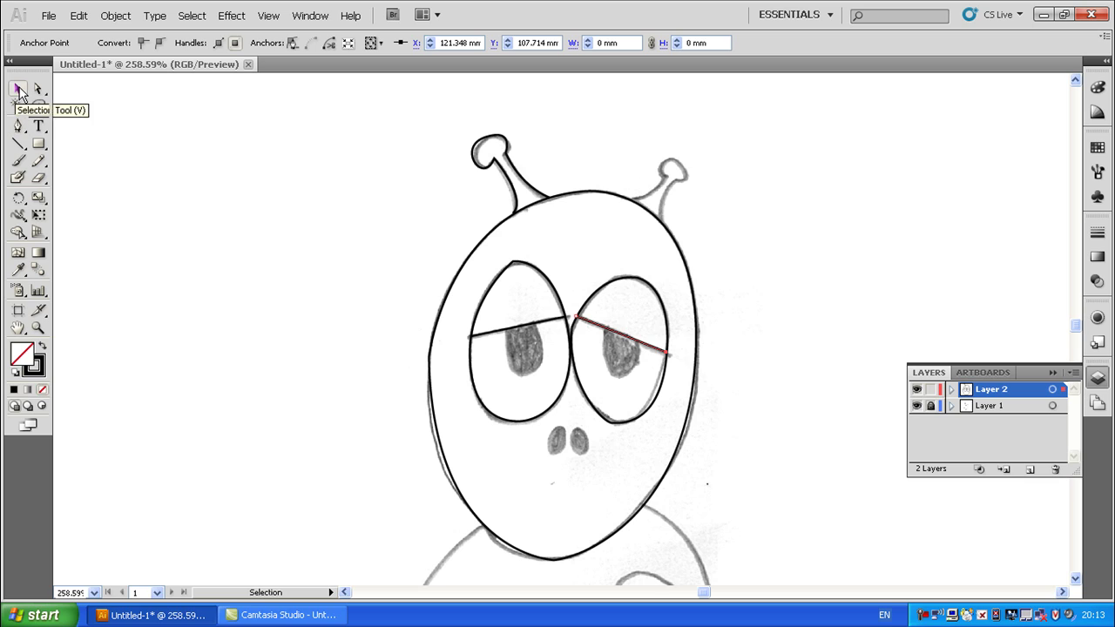
pyautogui.click(19, 91)
pyautogui.hotkey('ctrl', 'shift', 'a')
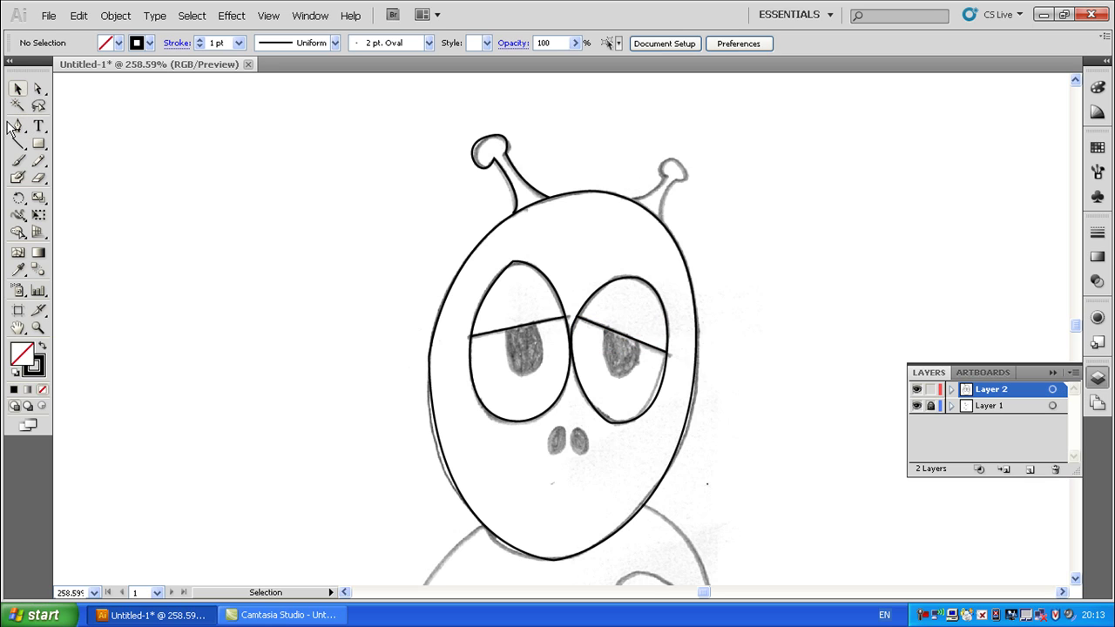
pyautogui.click(17, 126)
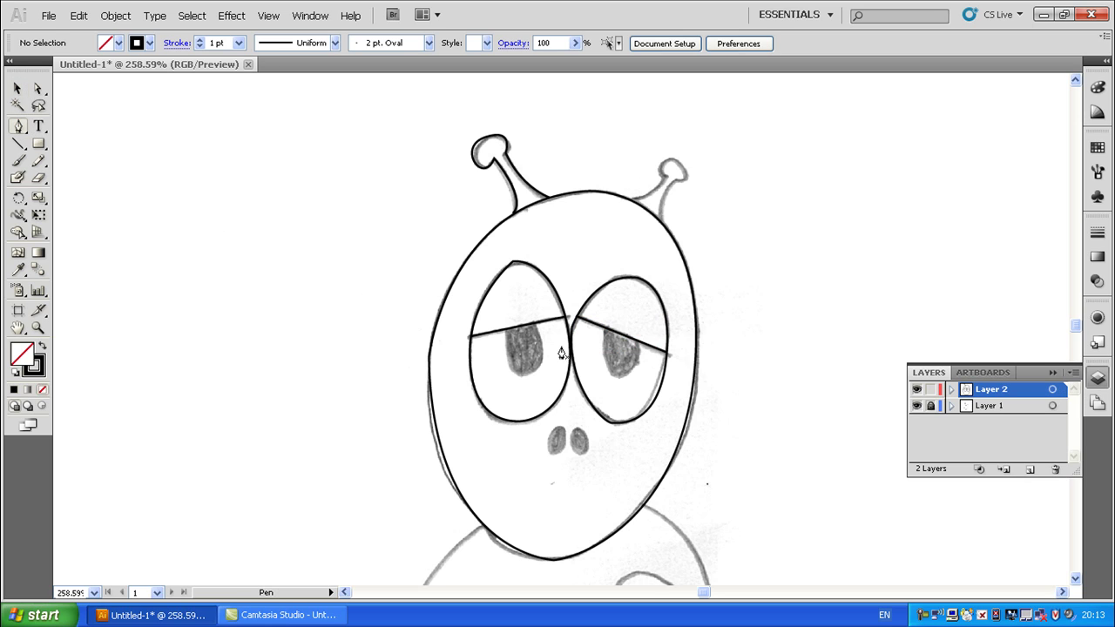
pyautogui.click(504, 329)
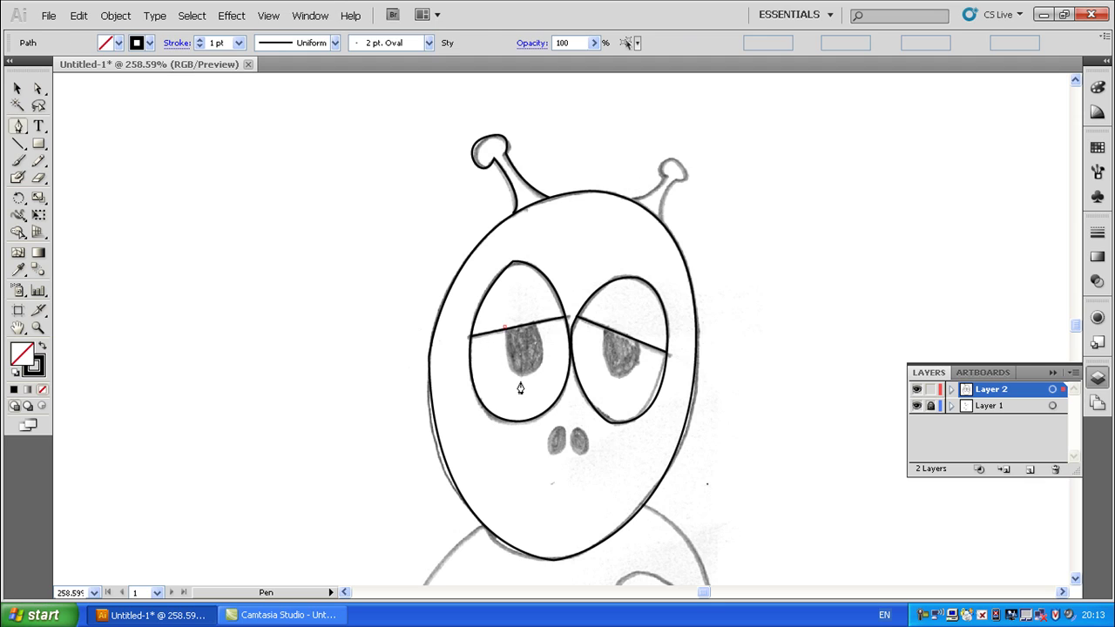
# Finish the left pupil's curved outline and deselect it
pyautogui.moveTo(520, 376); pyautogui.dragTo(536, 376)
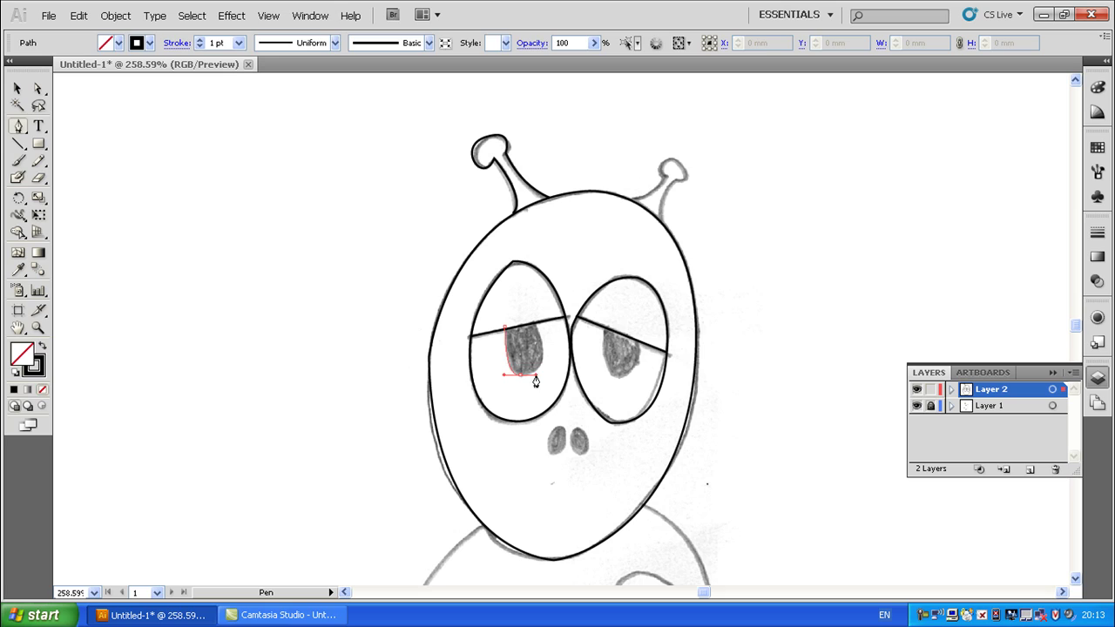
pyautogui.moveTo(535, 330); pyautogui.dragTo(518, 300)
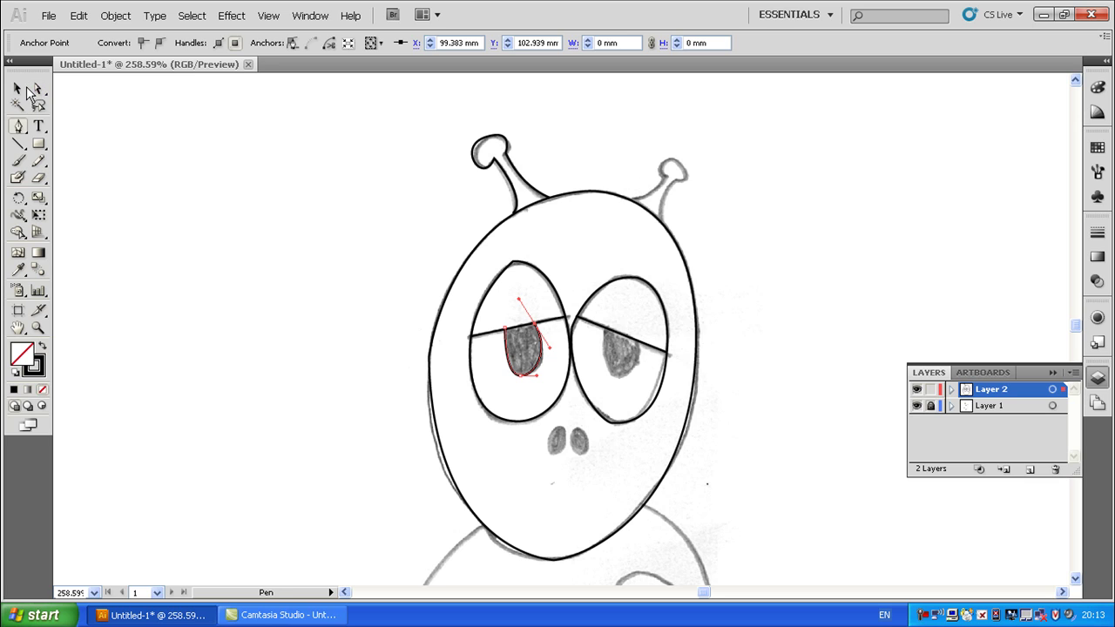
pyautogui.click(17, 88)
pyautogui.click(82, 141)
pyautogui.click(18, 143)
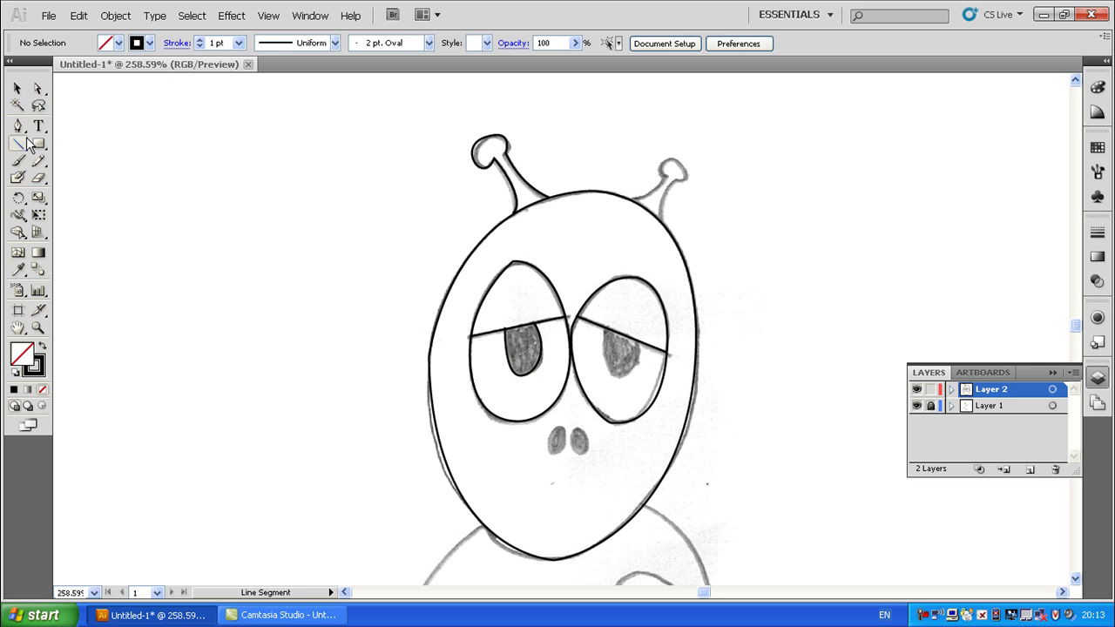
pyautogui.click(18, 126)
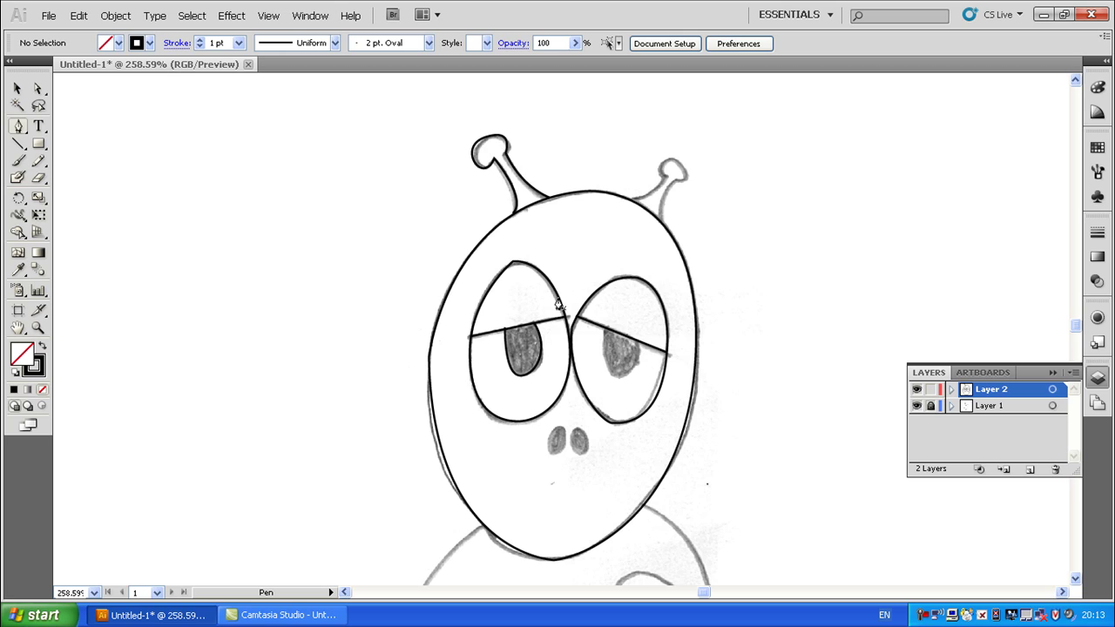
# Trace the right pupil as a closed outline, then marquee-select all the head outlines
pyautogui.click(604, 328)
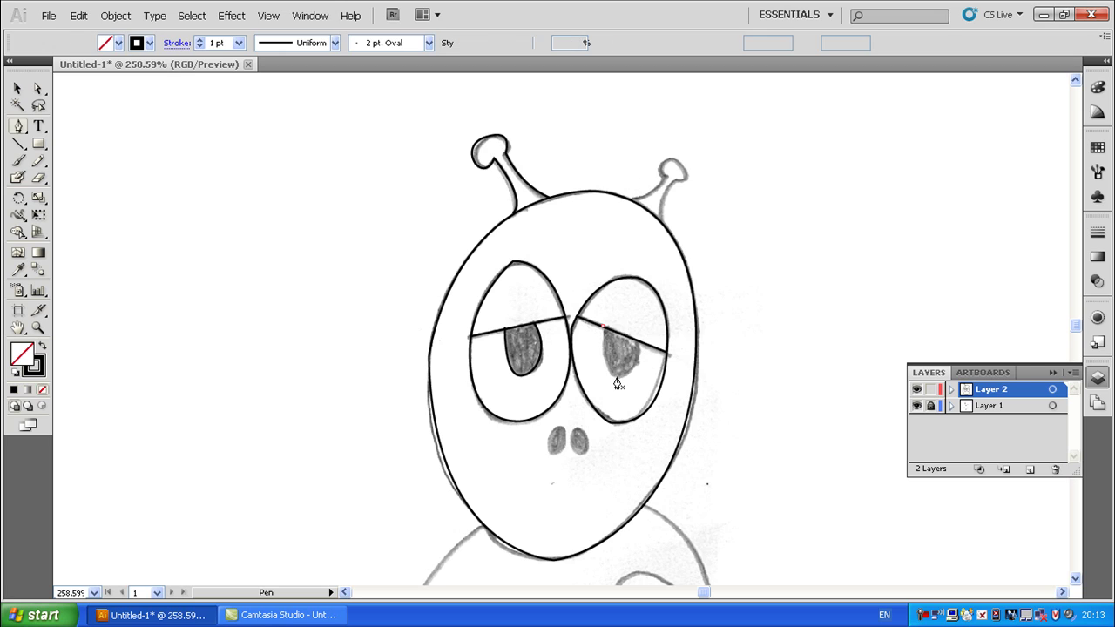
pyautogui.moveTo(617, 376); pyautogui.dragTo(633, 381)
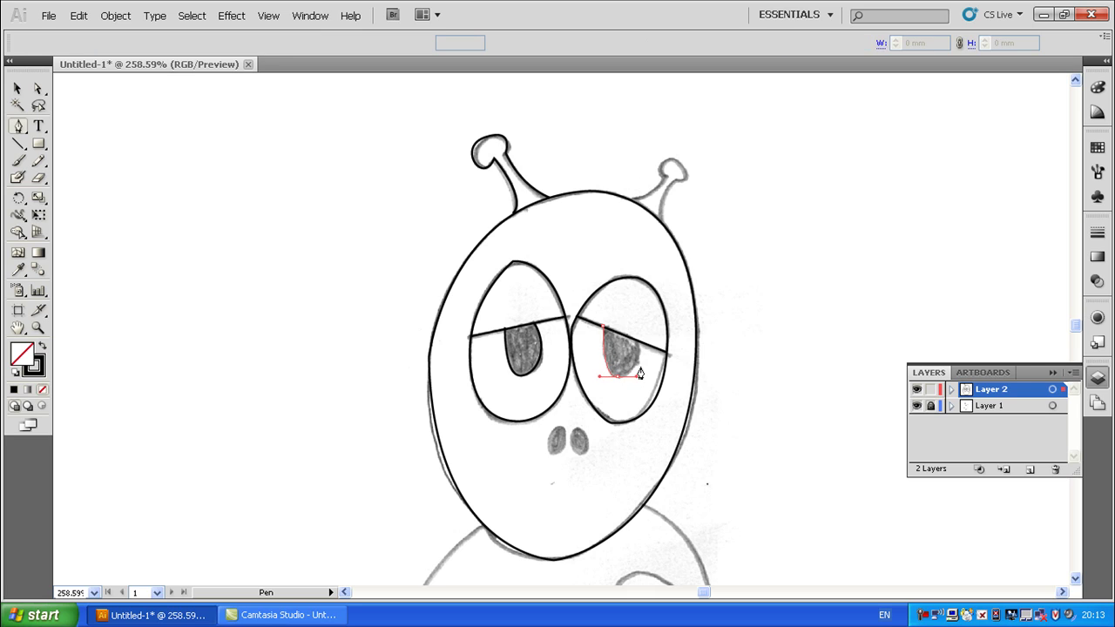
pyautogui.click(637, 341)
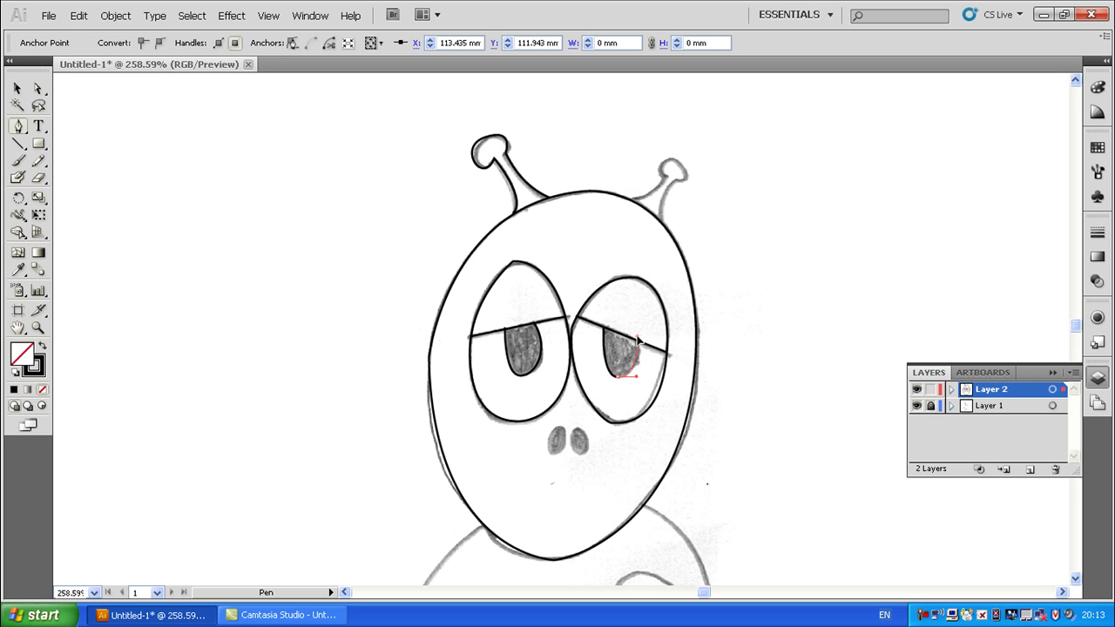
pyautogui.click(605, 329)
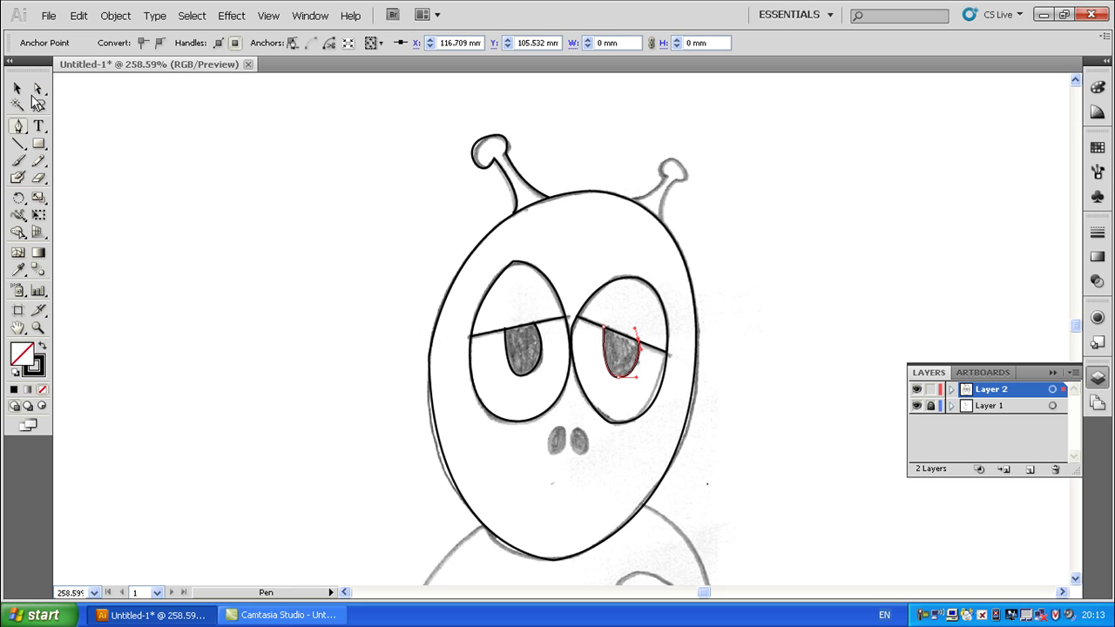
pyautogui.press('v')
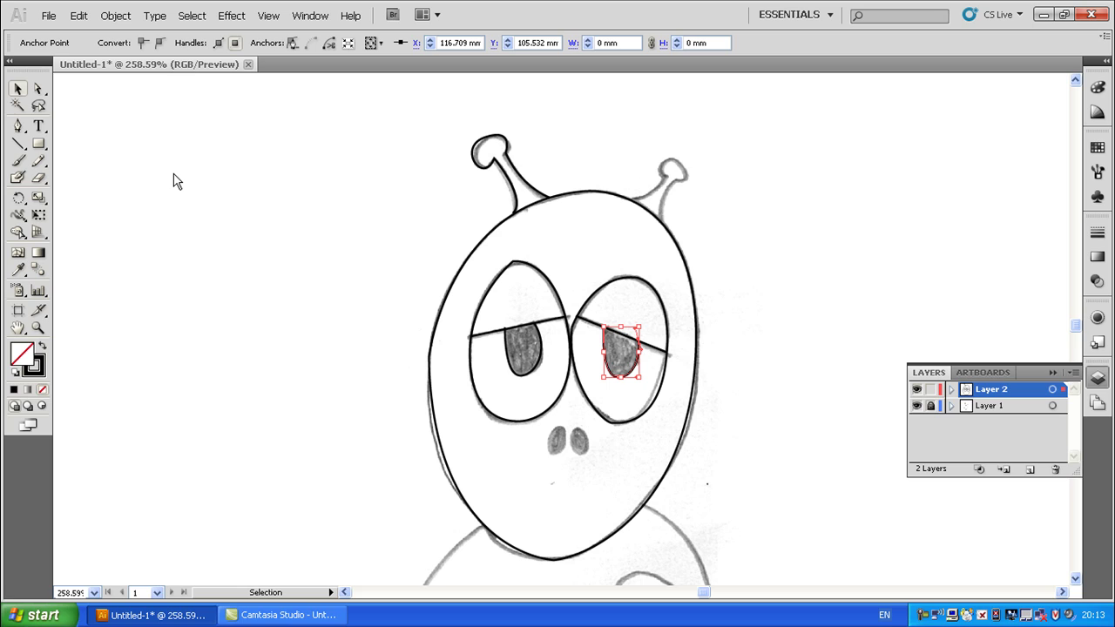
pyautogui.moveTo(340, 116)
pyautogui.mouseDown()
pyautogui.moveTo(473, 282)
pyautogui.moveTo(792, 570)
pyautogui.moveTo(818, 578)
pyautogui.mouseUp()
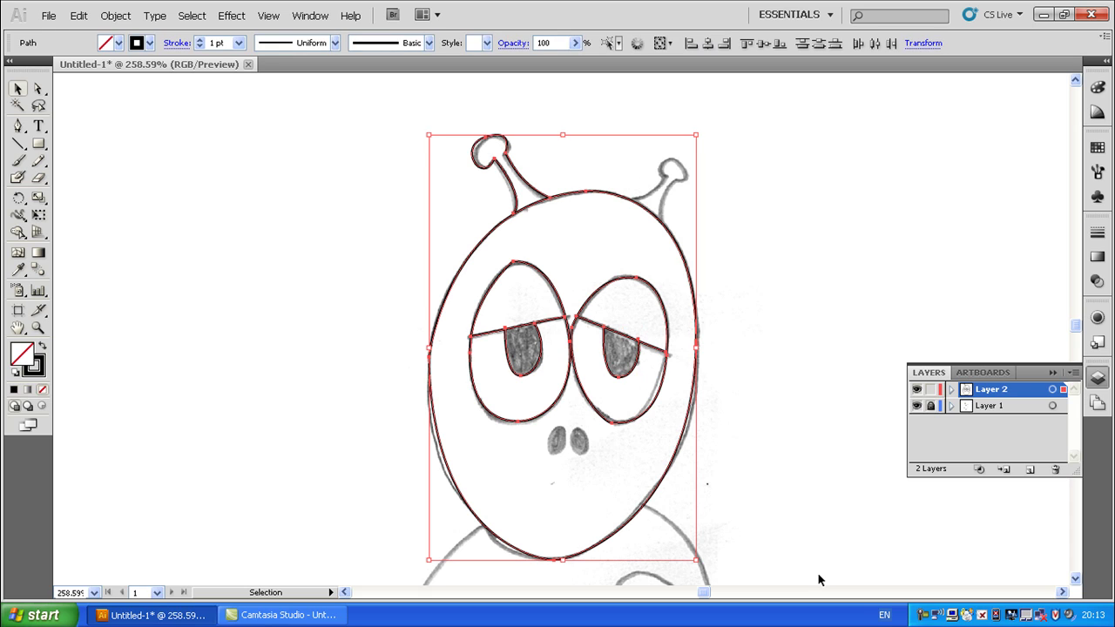
# Pick the Live Paint Bucket and click the selected outlines to make a Live Paint group
pyautogui.click(19, 234)
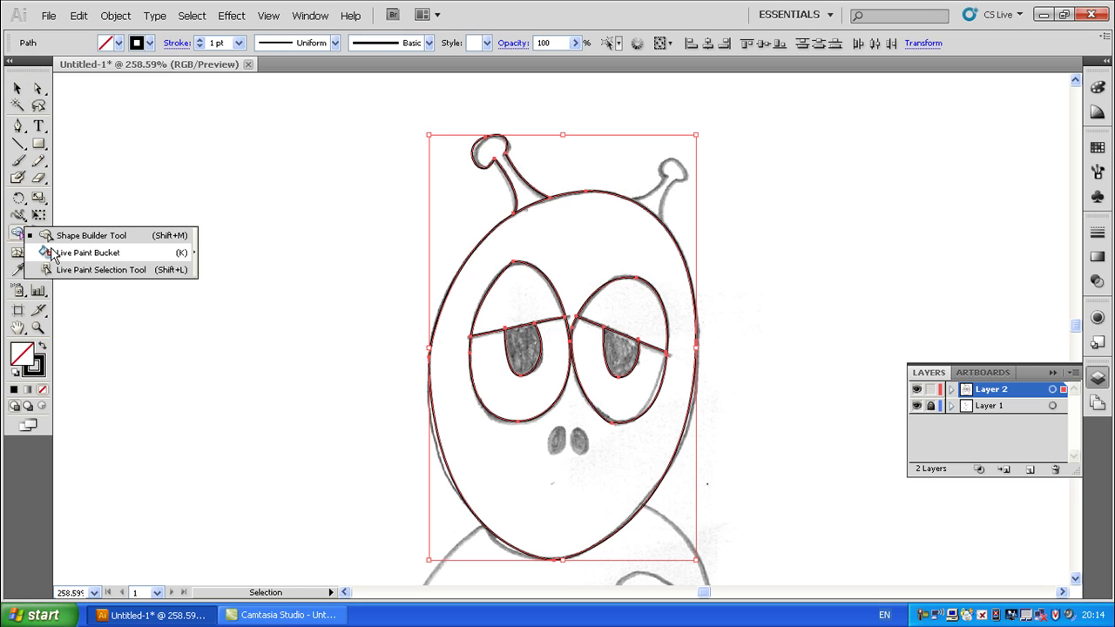
pyautogui.click(52, 253)
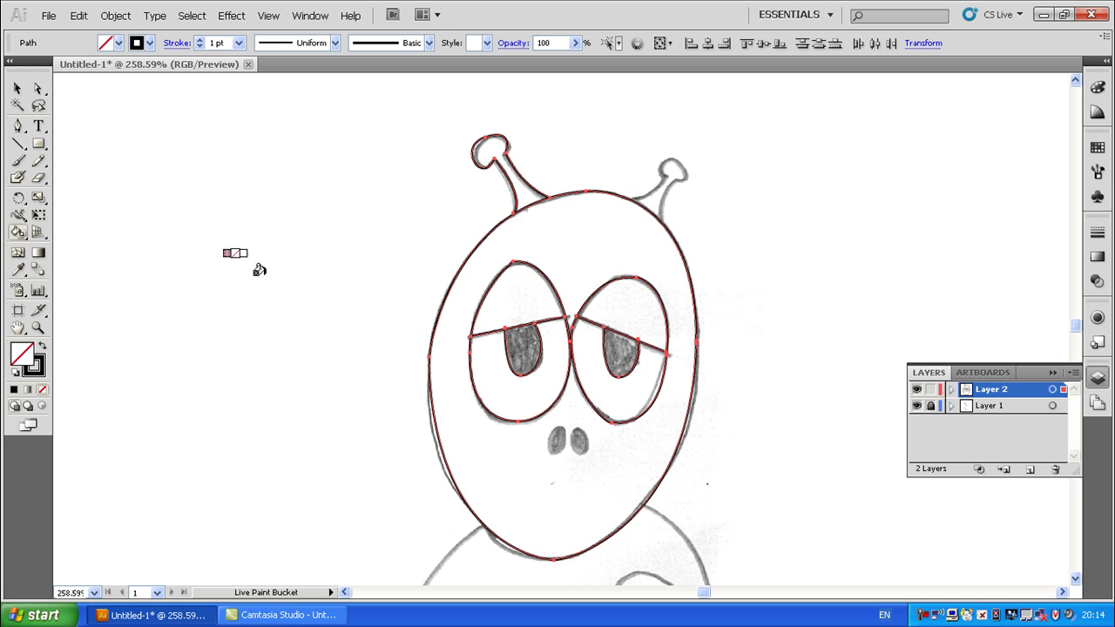
pyautogui.click(519, 311)
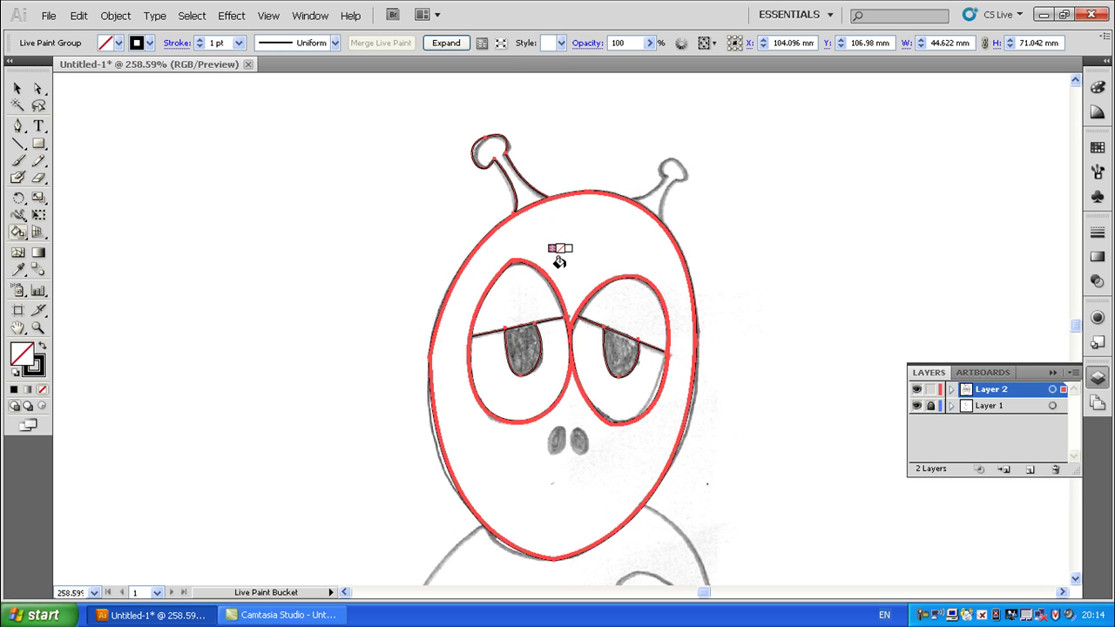
# Fill the face green and both eyelids blue
pyautogui.press('Right')
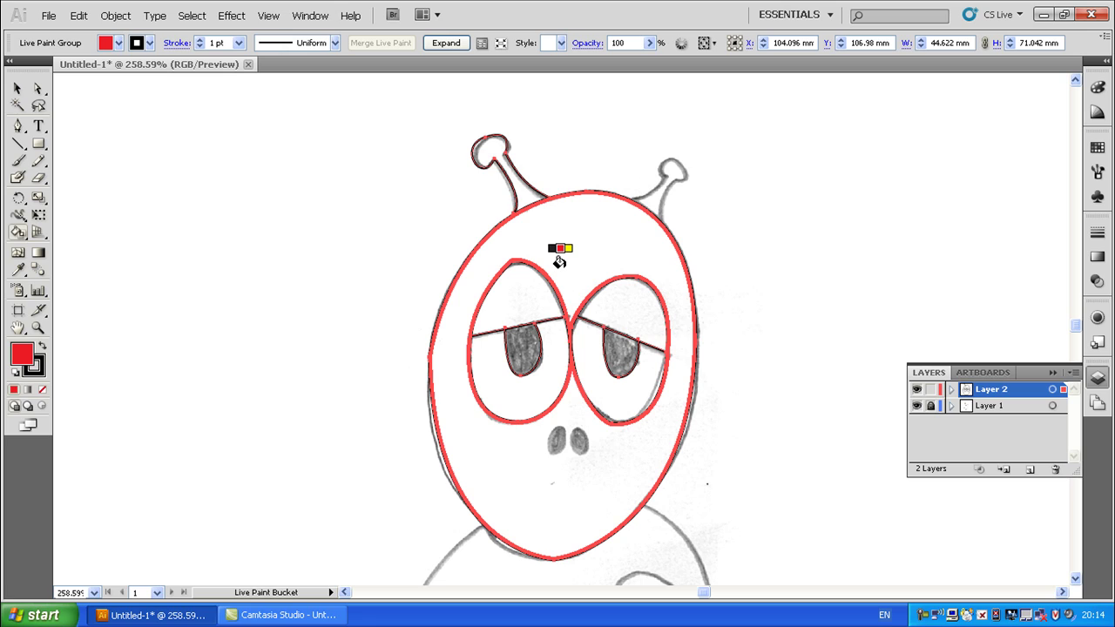
pyautogui.press('Right')
pyautogui.press('Right')
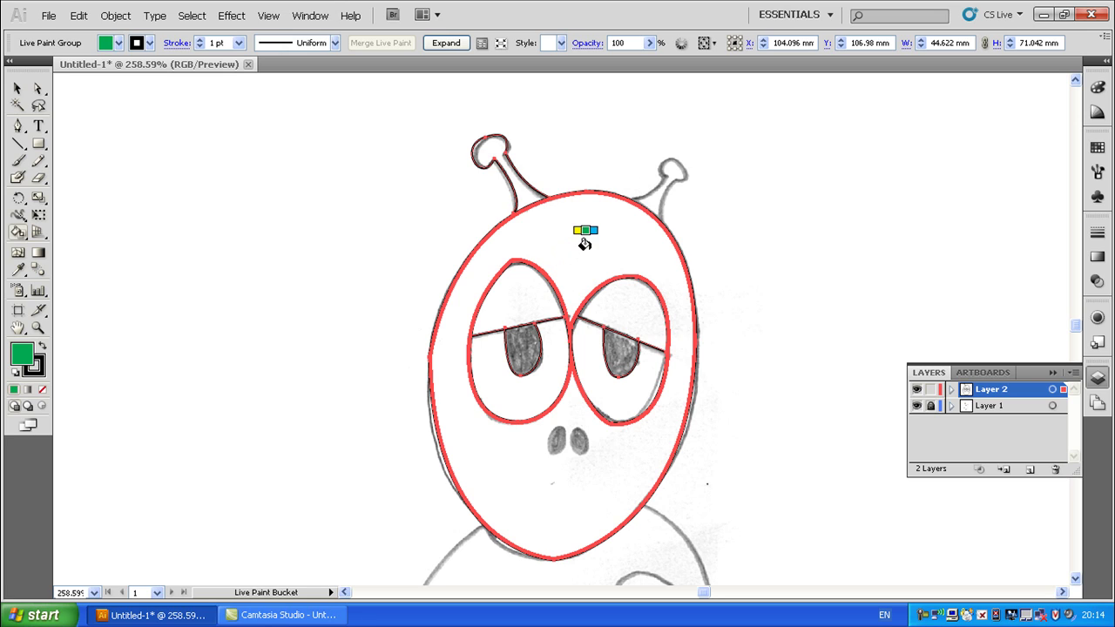
pyautogui.click(584, 245)
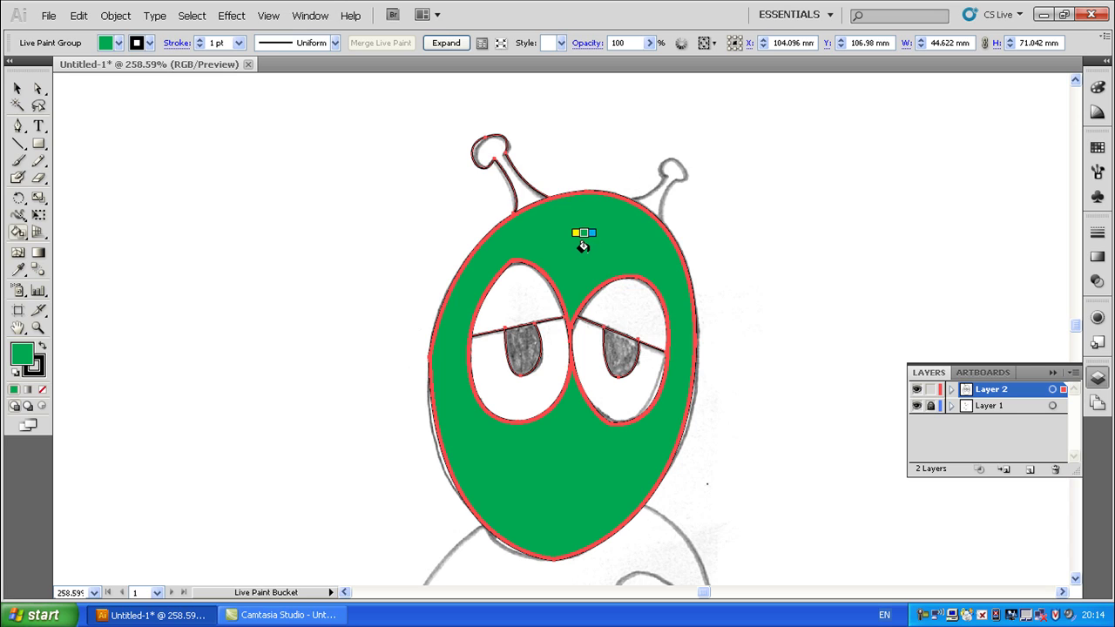
pyautogui.press('Right')
pyautogui.click(521, 305)
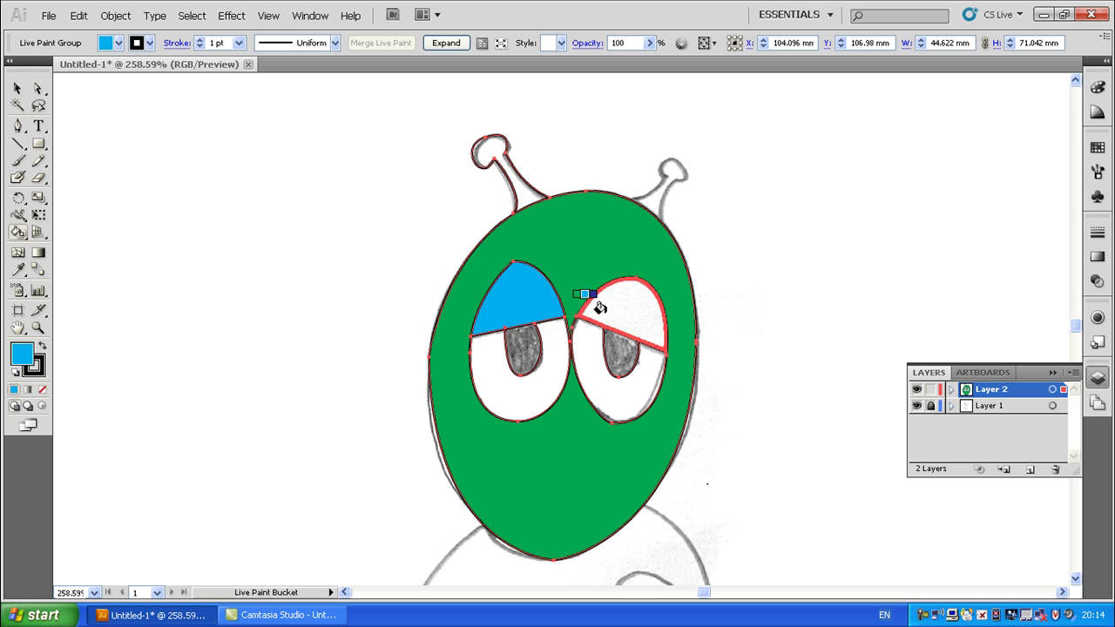
pyautogui.click(611, 308)
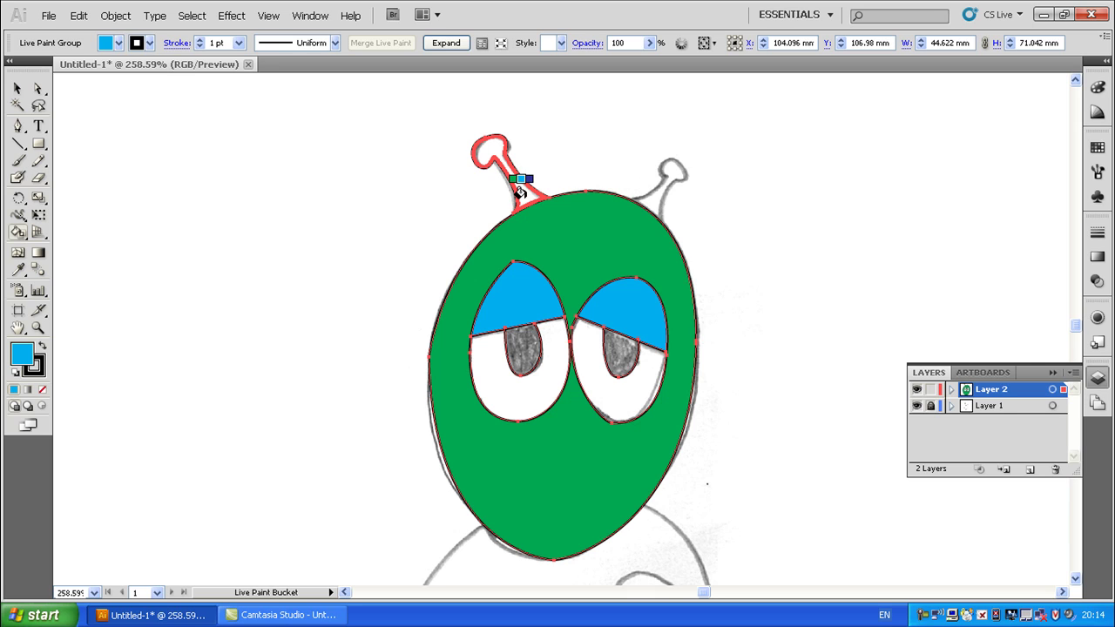
# Fill the left antenna pink, then cycle swatches back looking for black
pyautogui.press('Right')
pyautogui.press('Right')
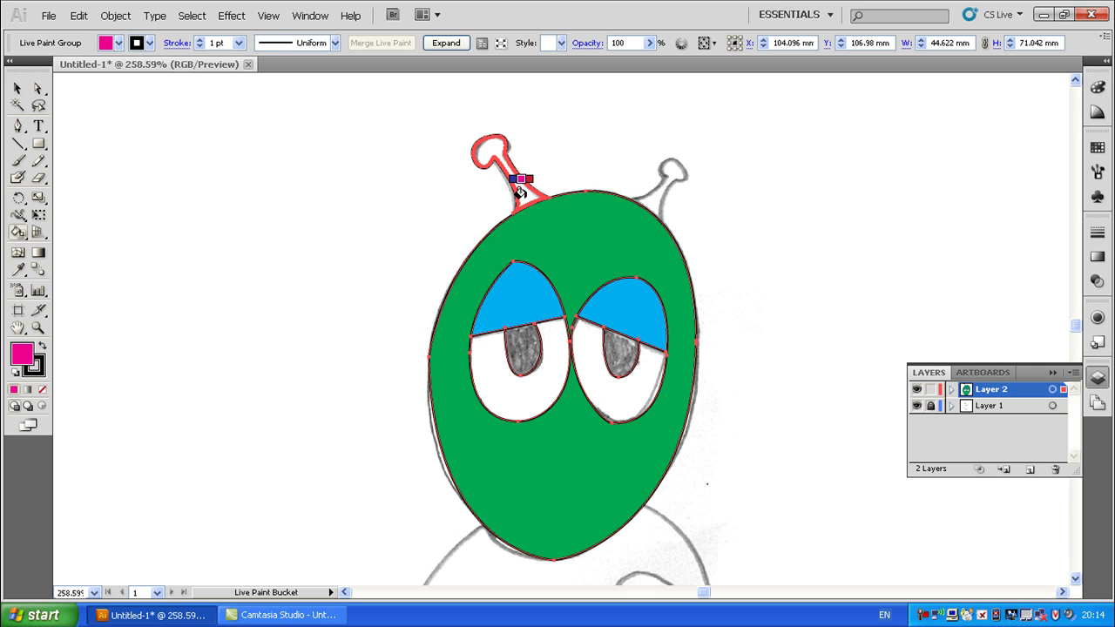
pyautogui.click(519, 192)
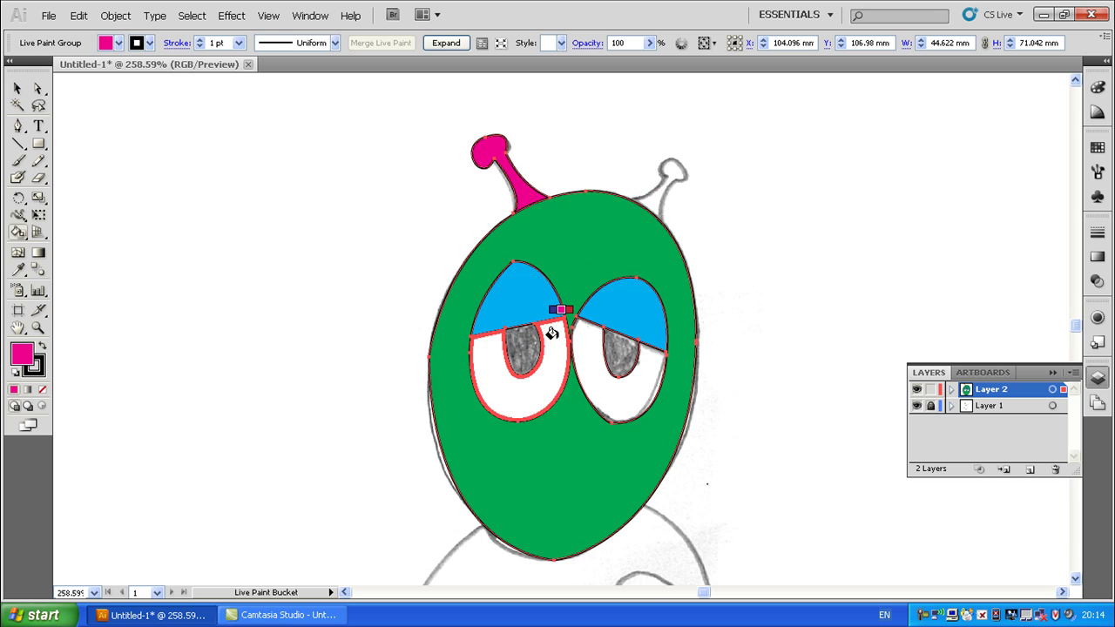
pyautogui.press('Left')
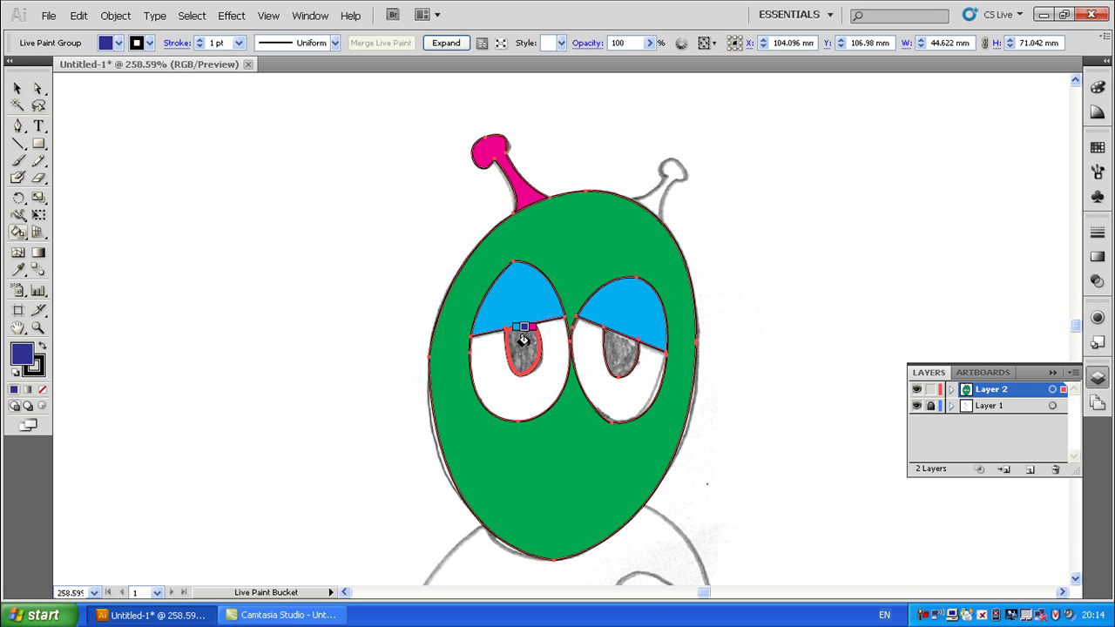
pyautogui.press('Left')
pyautogui.press('Left')
pyautogui.press('Left')
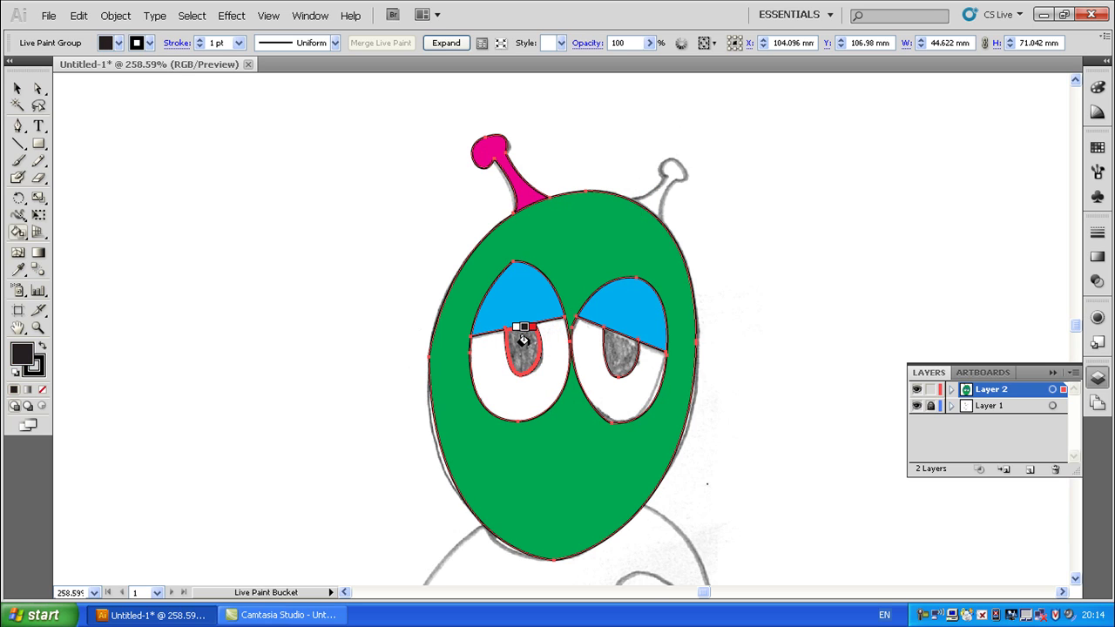
pyautogui.press('Left')
pyautogui.press('Left')
pyautogui.press('Left')
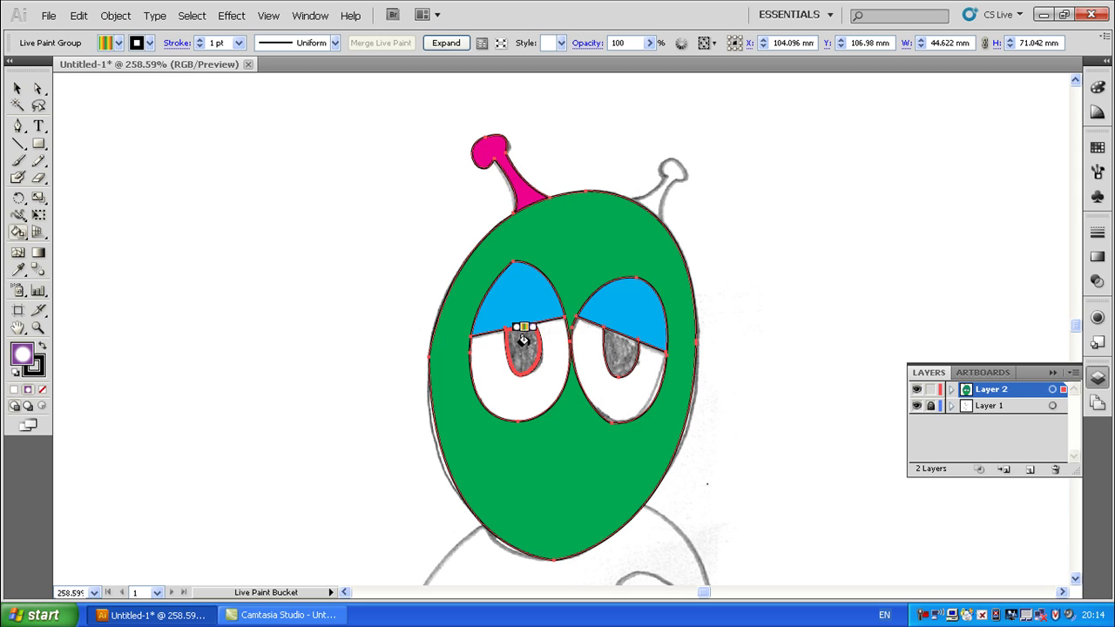
pyautogui.press('Left')
pyautogui.press('Left')
pyautogui.press('Left')
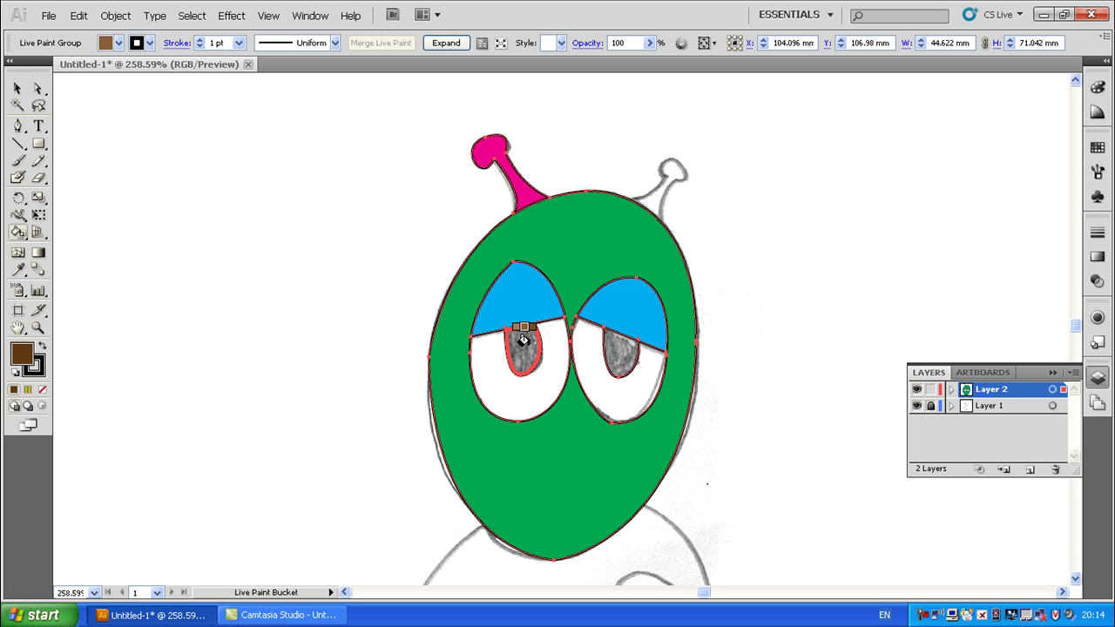
pyautogui.press('Left')
pyautogui.press('Left')
pyautogui.press('Left')
pyautogui.press('Left')
pyautogui.press('Left')
pyautogui.press('Left')
pyautogui.press('Left')
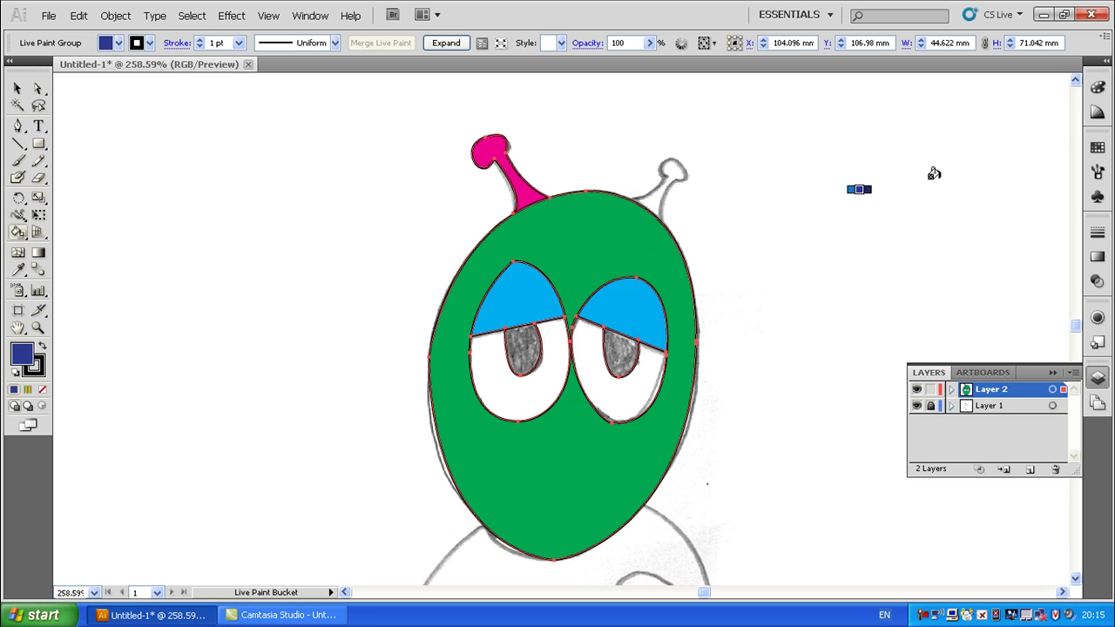
# With the Live Paint Bucket, paint the left and right pupils black, then the right eye's white area white
pyautogui.click(1098, 149)
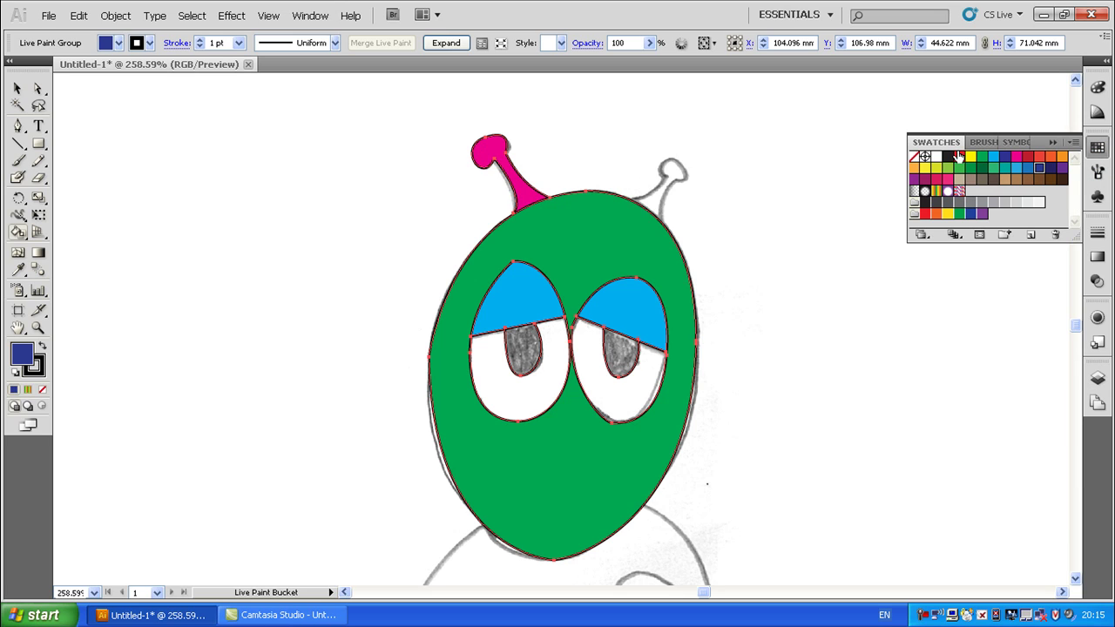
pyautogui.click(948, 158)
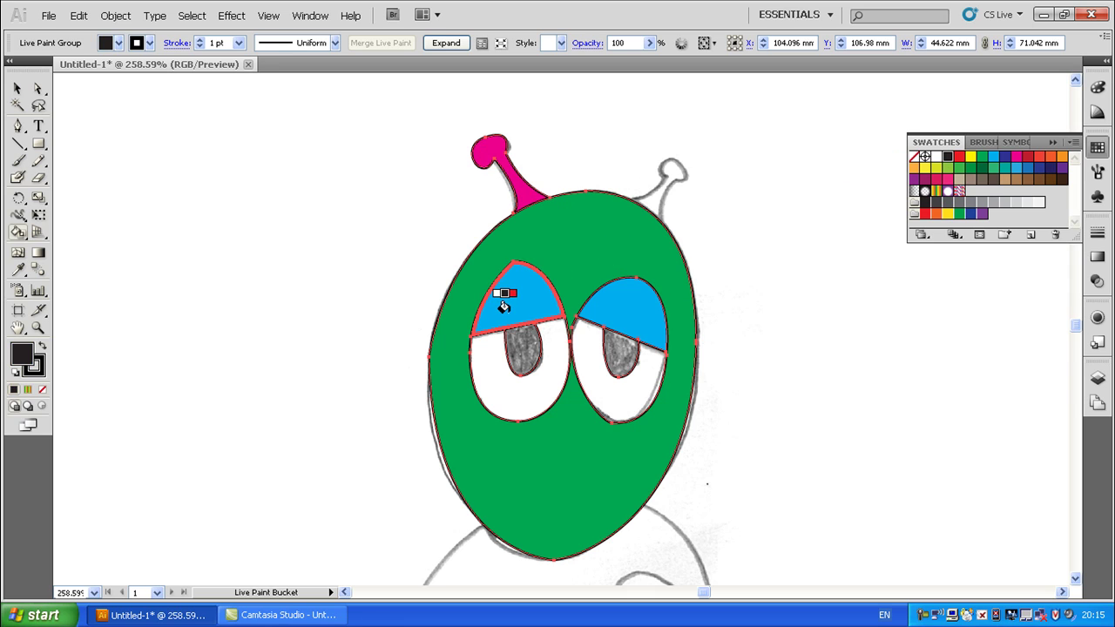
pyautogui.click(521, 342)
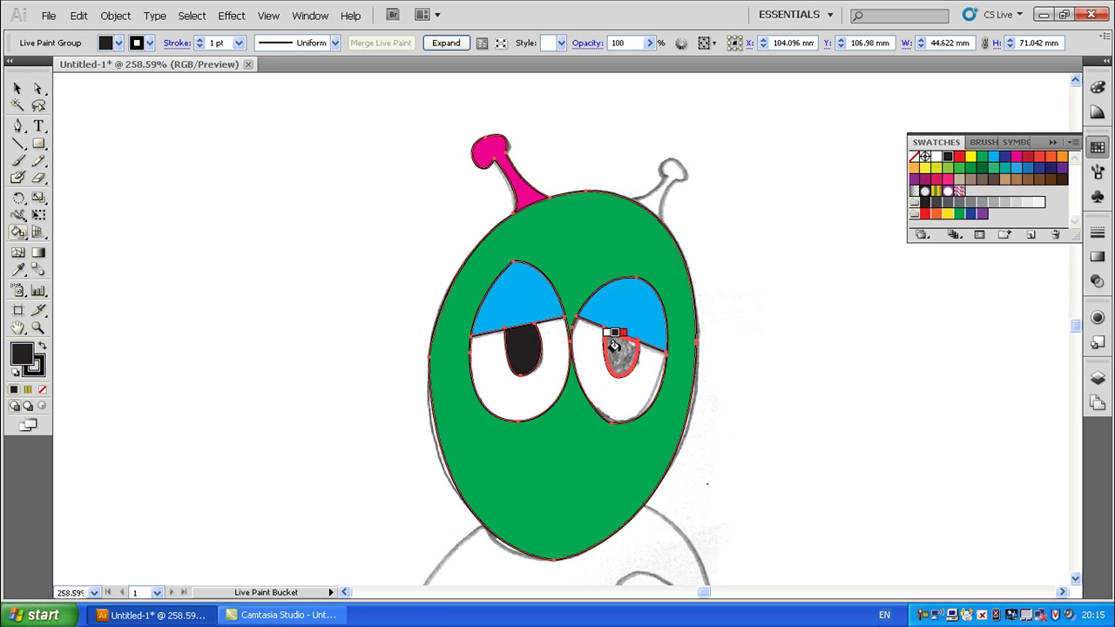
pyautogui.click(612, 346)
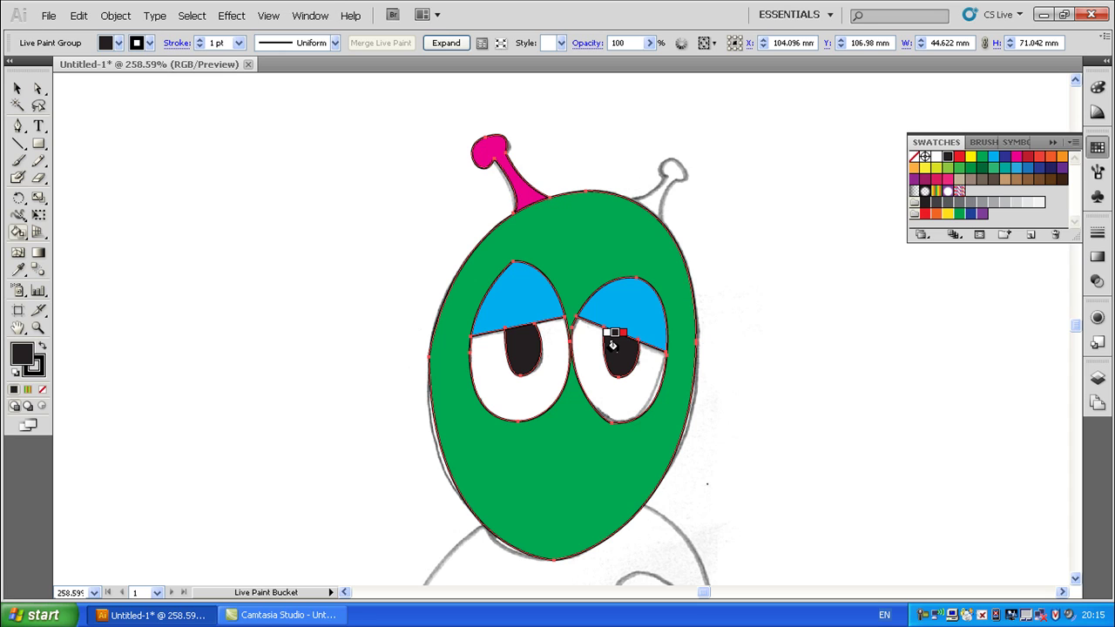
pyautogui.press('Left')
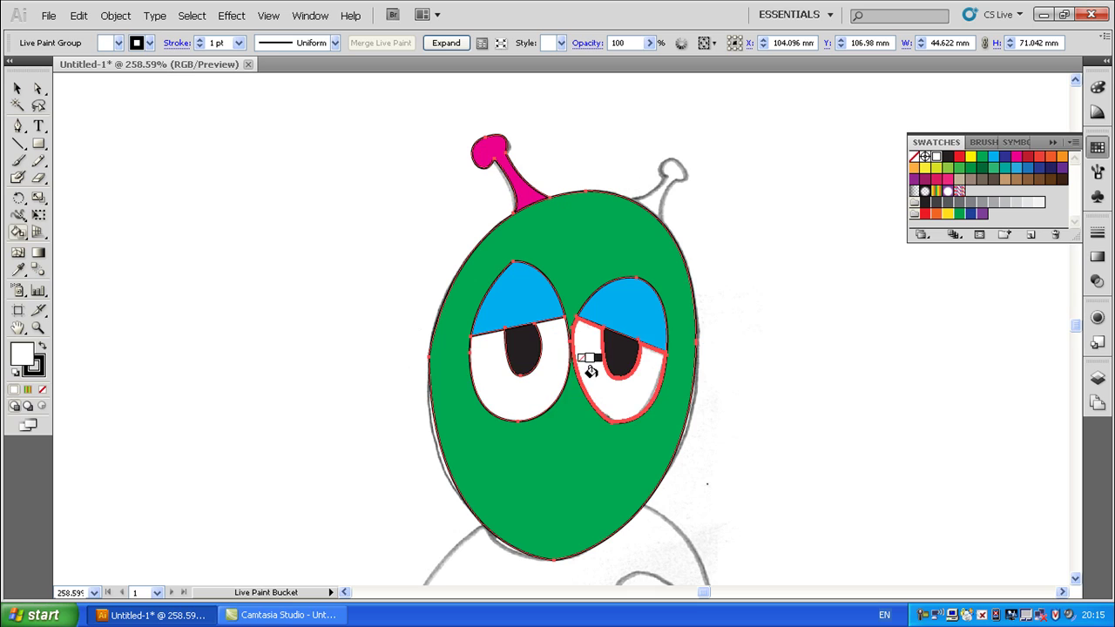
pyautogui.click(591, 370)
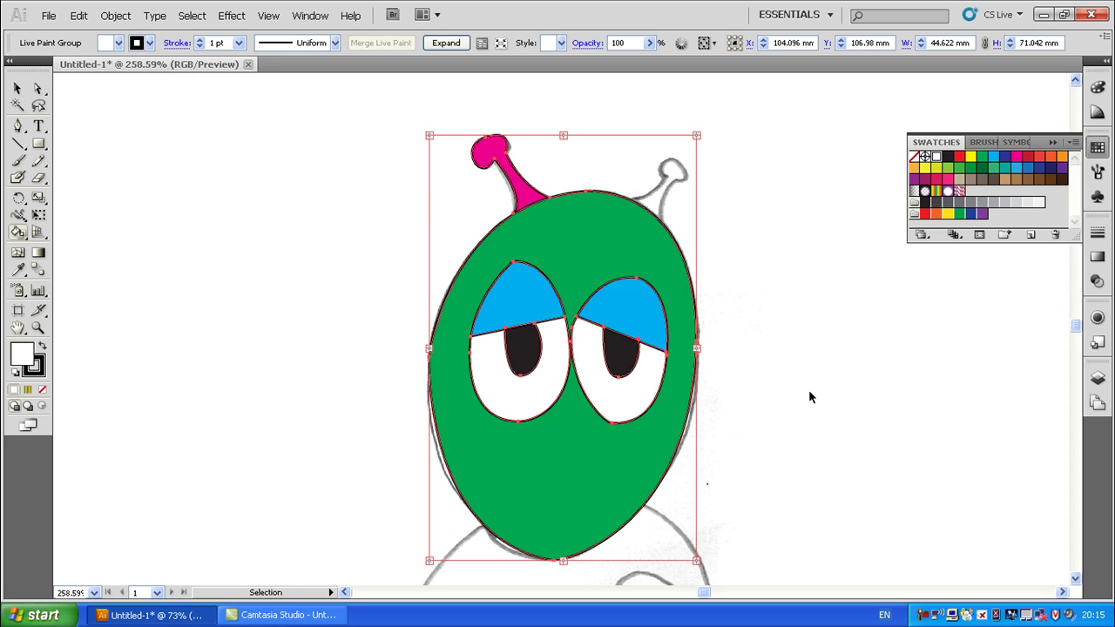
# Fit the artboard in view and hide the sketch on Layer 1
pyautogui.hotkey('ctrl', '0')
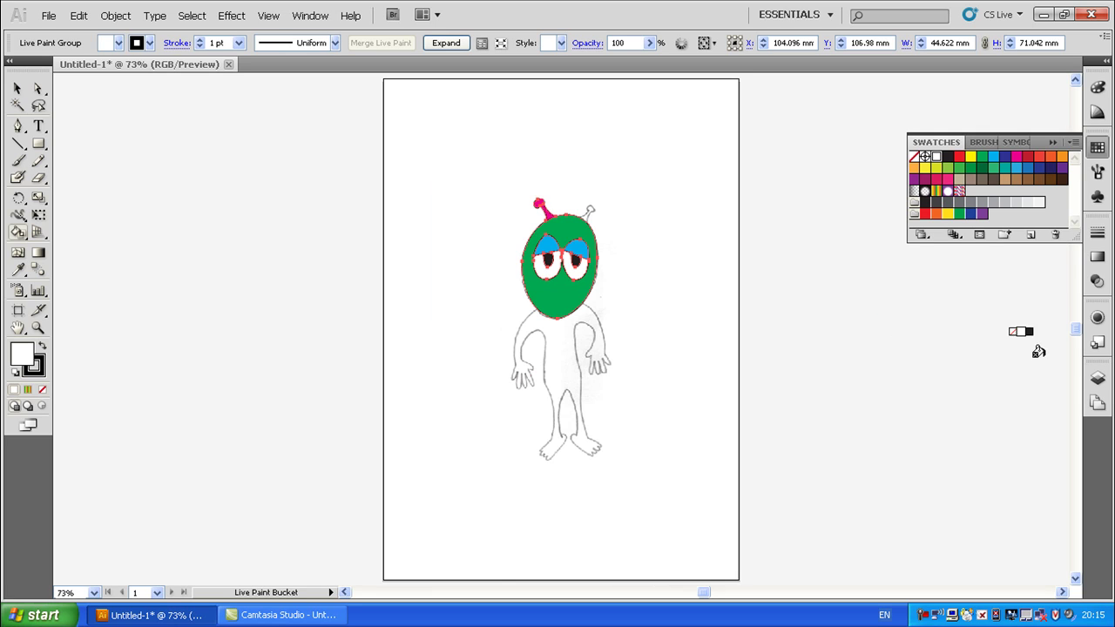
pyautogui.click(1097, 385)
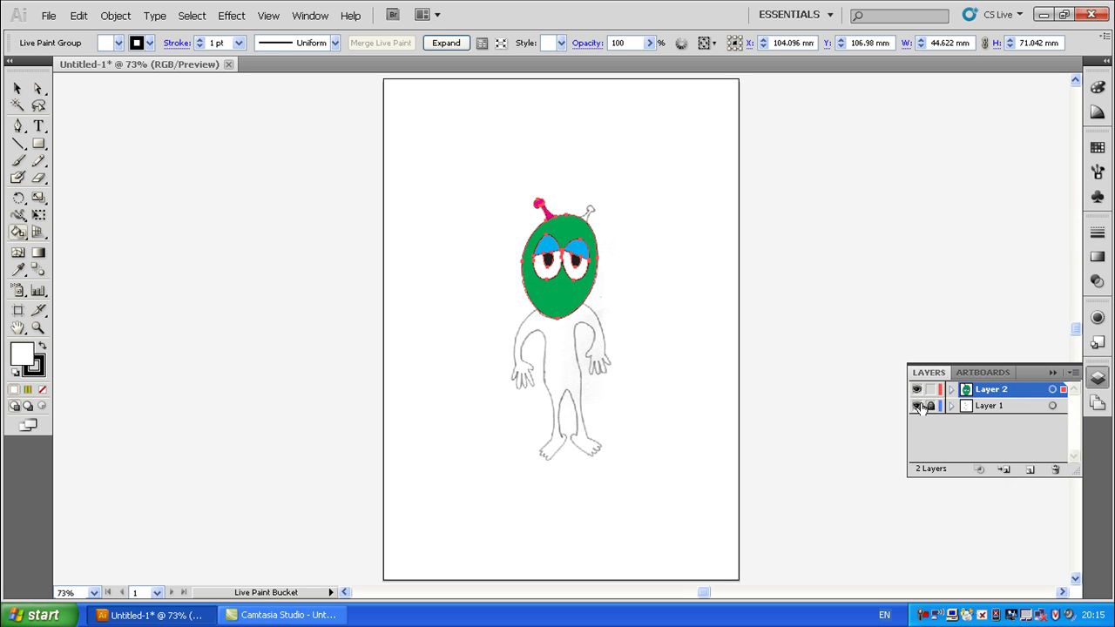
pyautogui.click(917, 406)
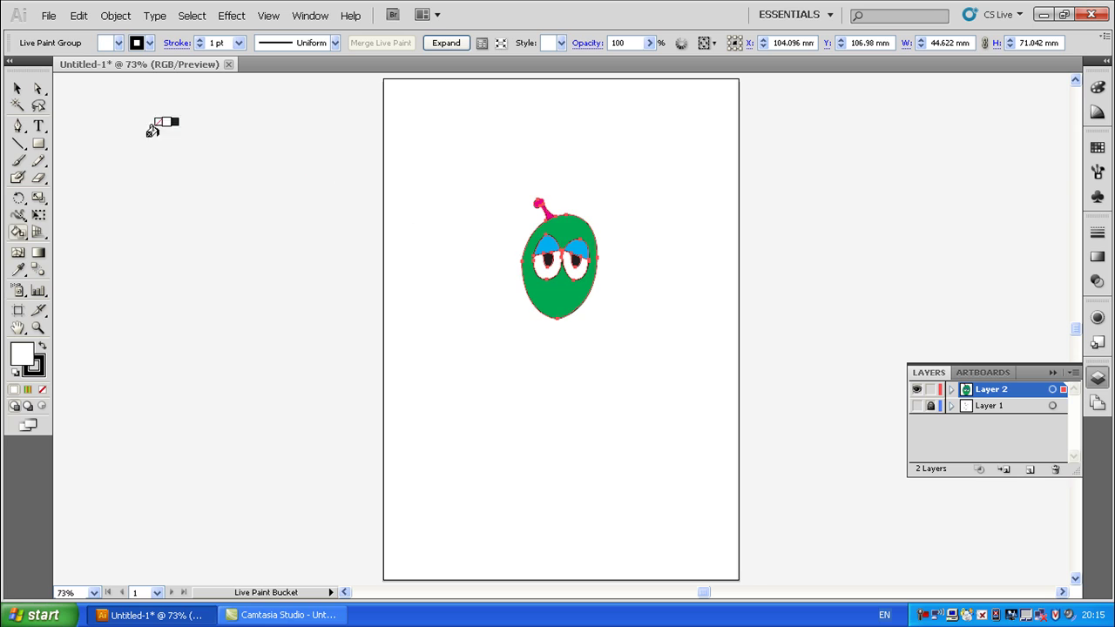
# Zoom in on the finished alien head and leave the artwork deselected
pyautogui.click(17, 88)
pyautogui.hotkey('ctrl', 'a')
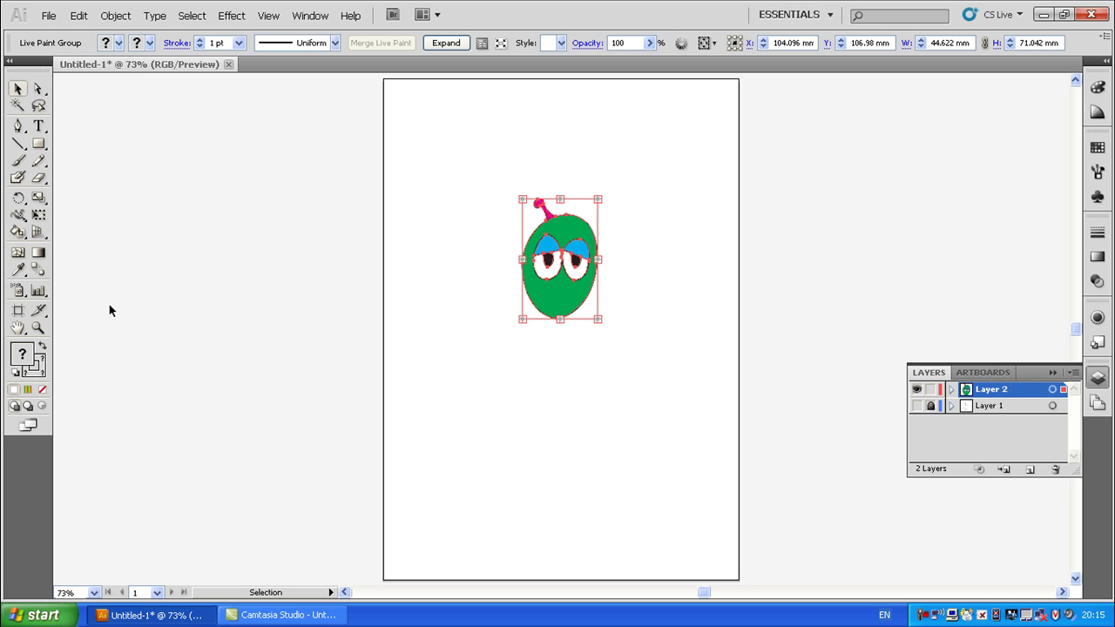
pyautogui.click(38, 327)
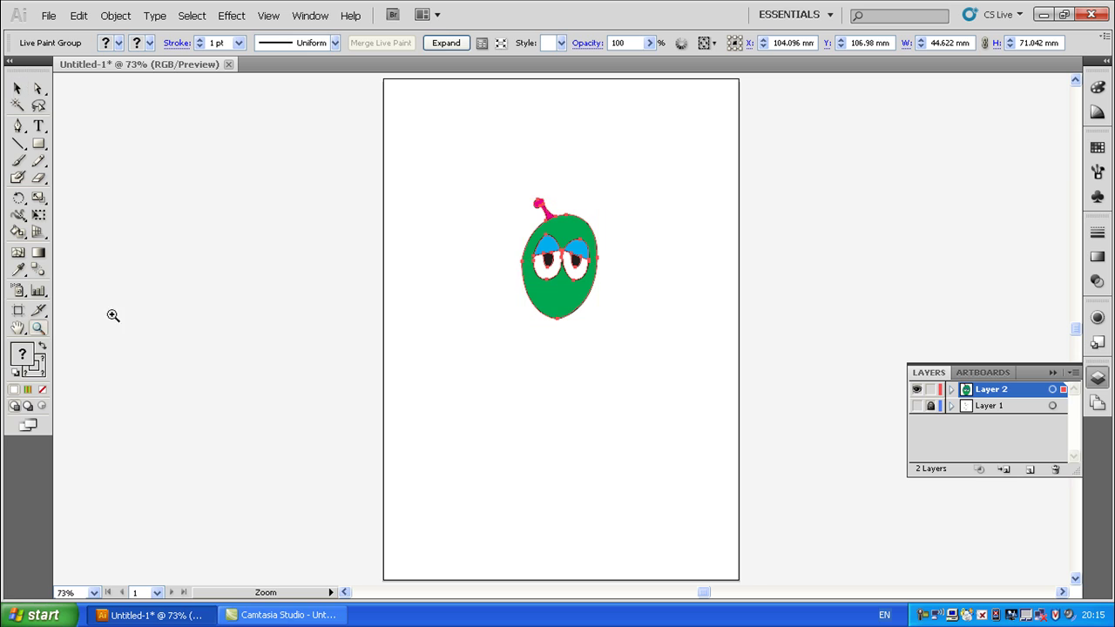
pyautogui.moveTo(453, 162); pyautogui.dragTo(622, 336)
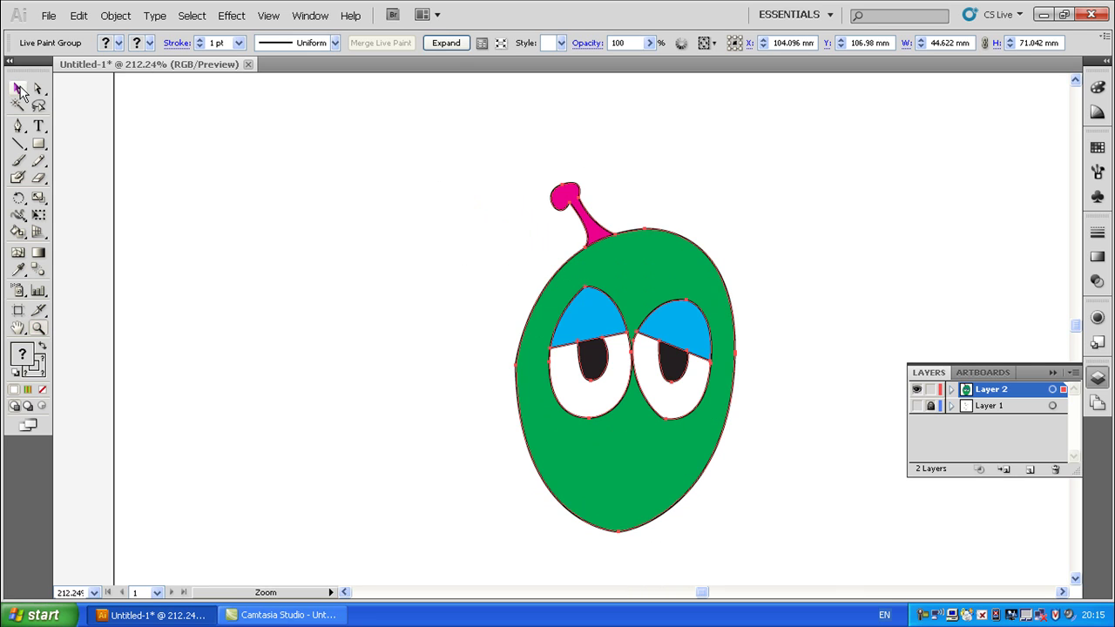
pyautogui.press('v')
pyautogui.click(227, 212)
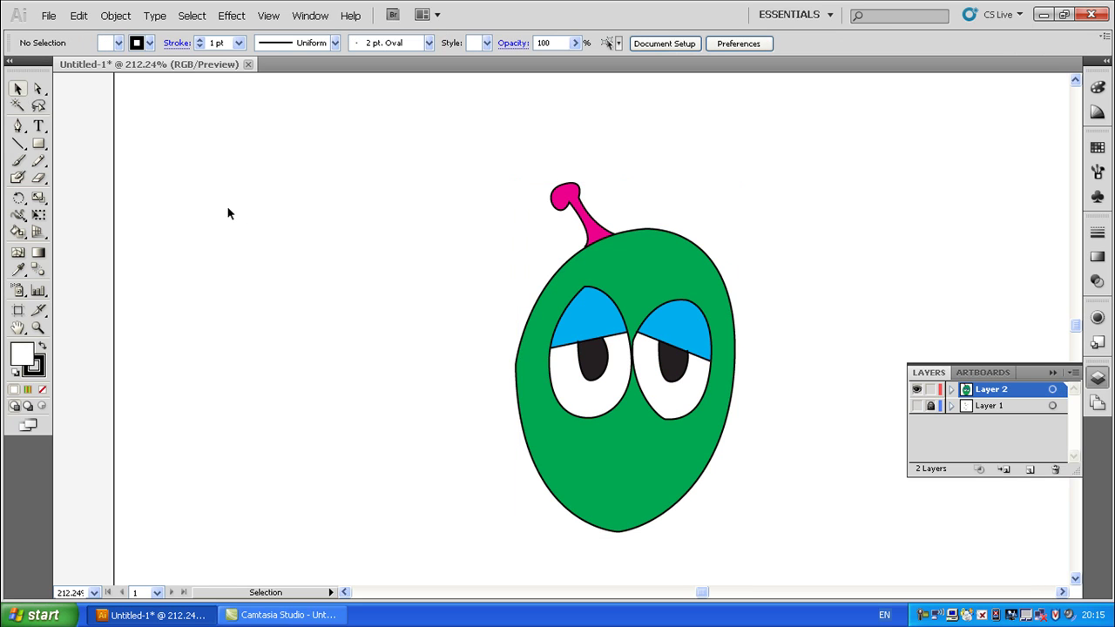